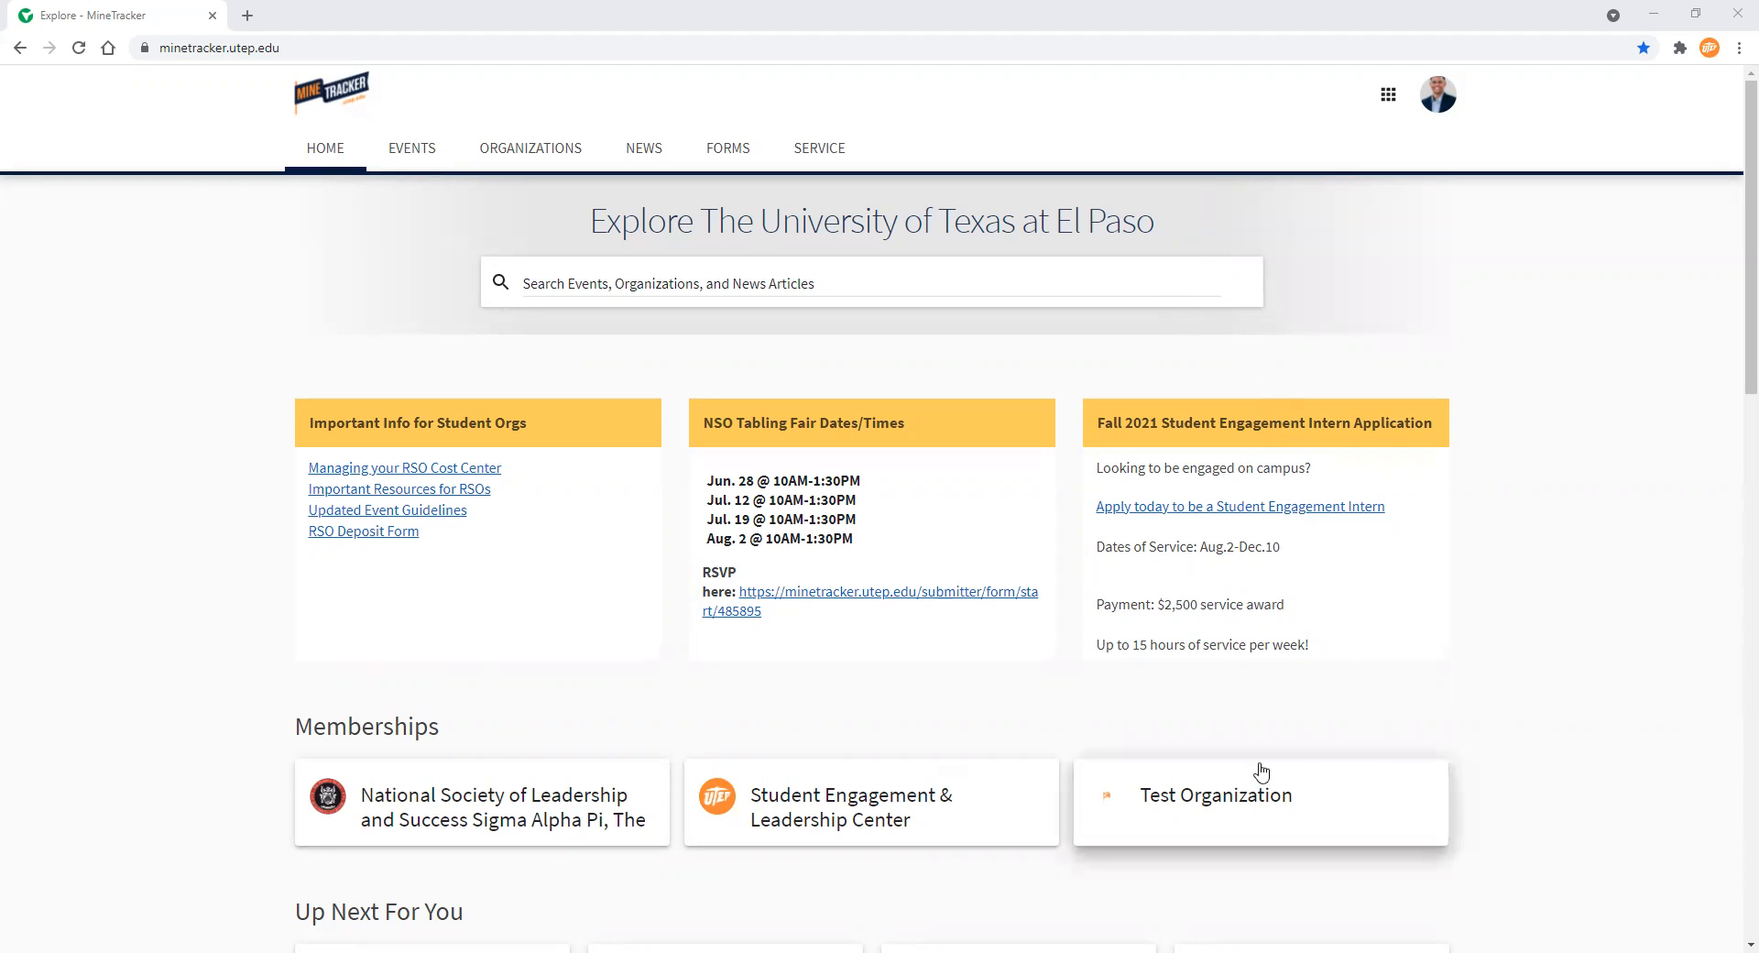
Open Test Organization's management area and go to its Roster
click(1210, 794)
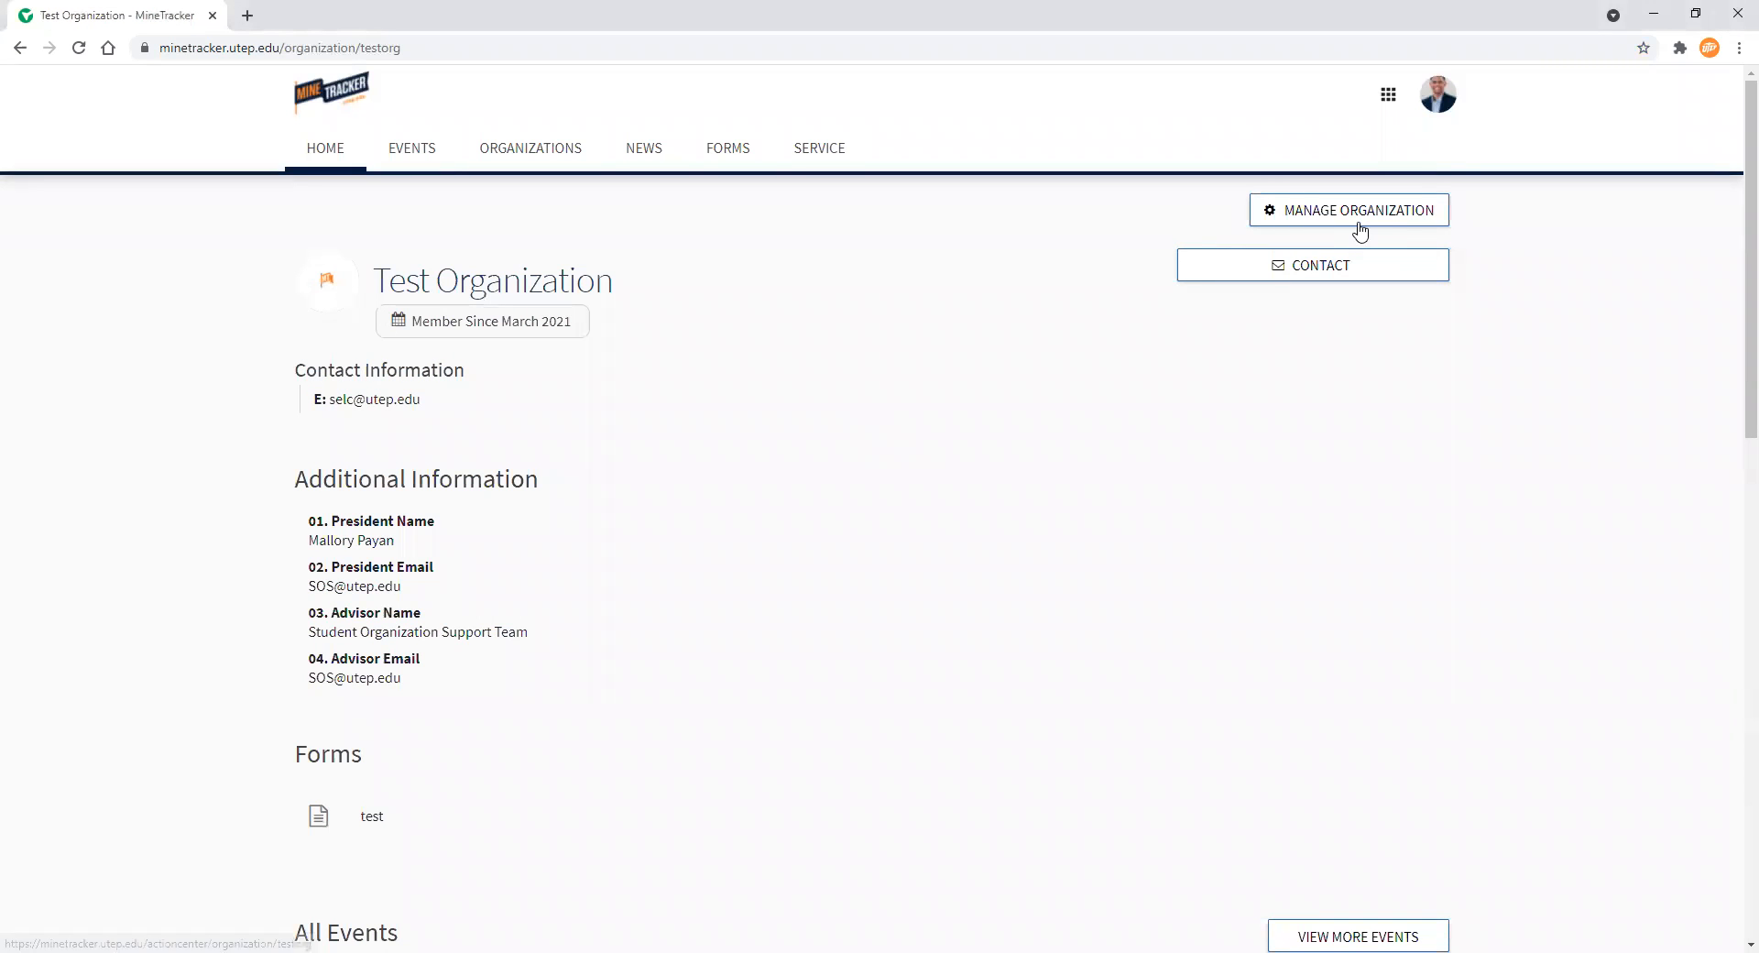
click(1359, 226)
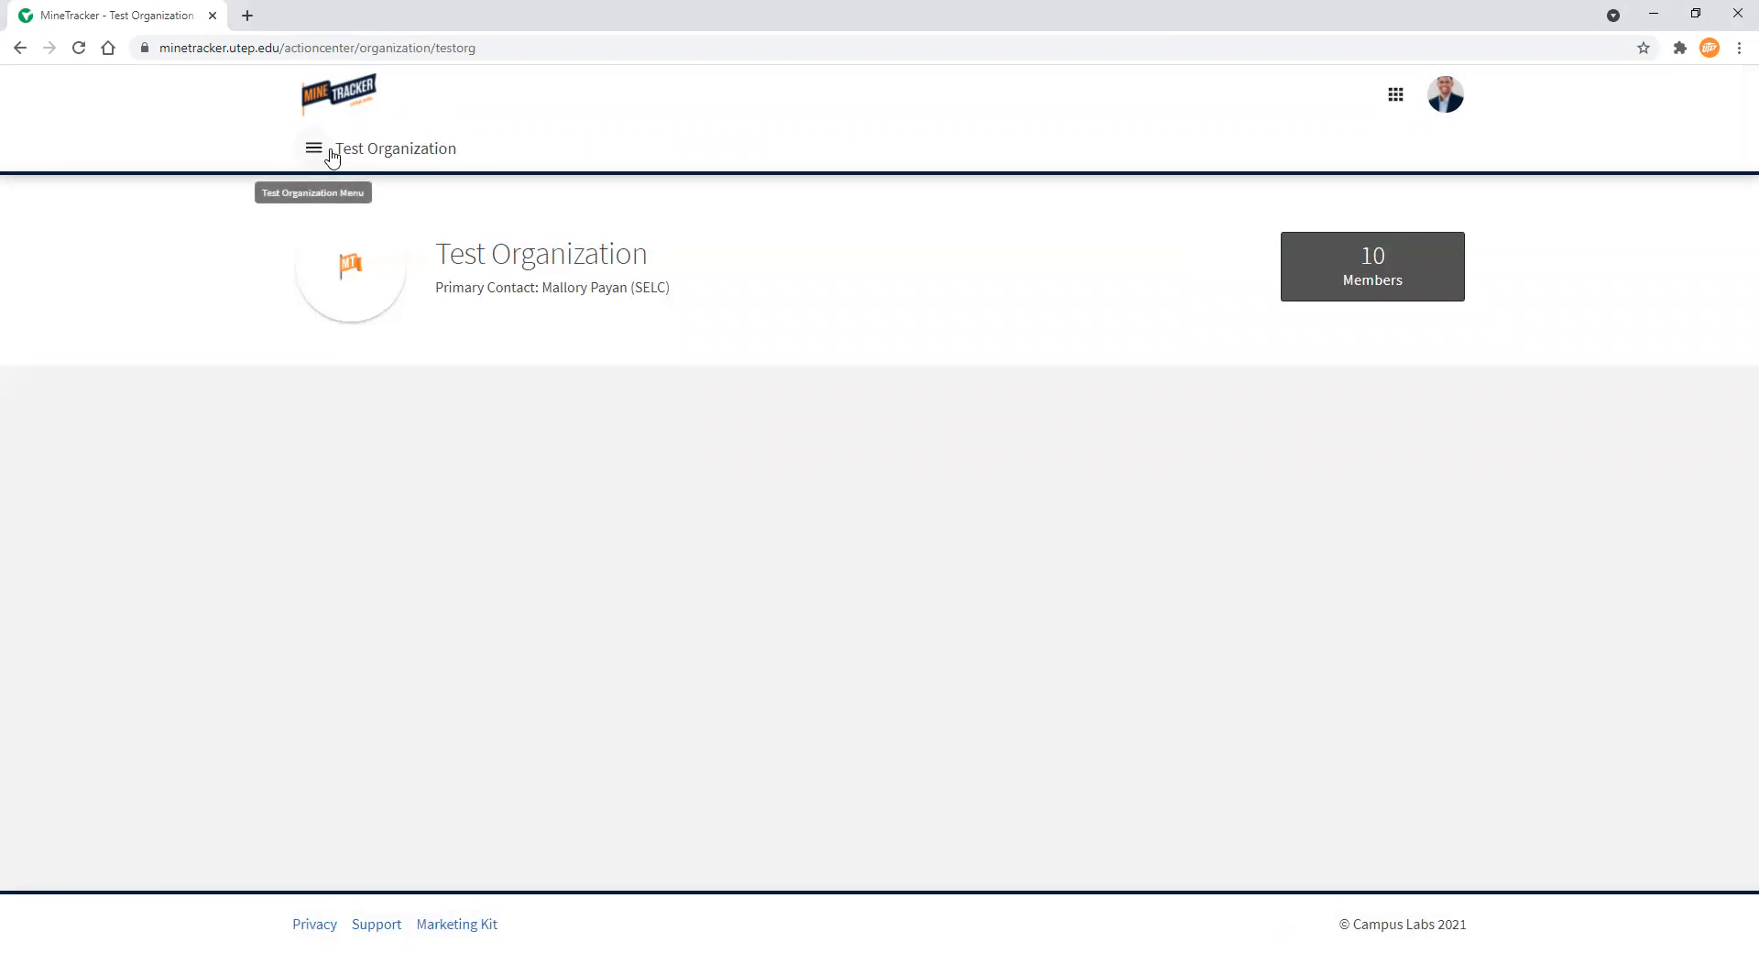
click(315, 150)
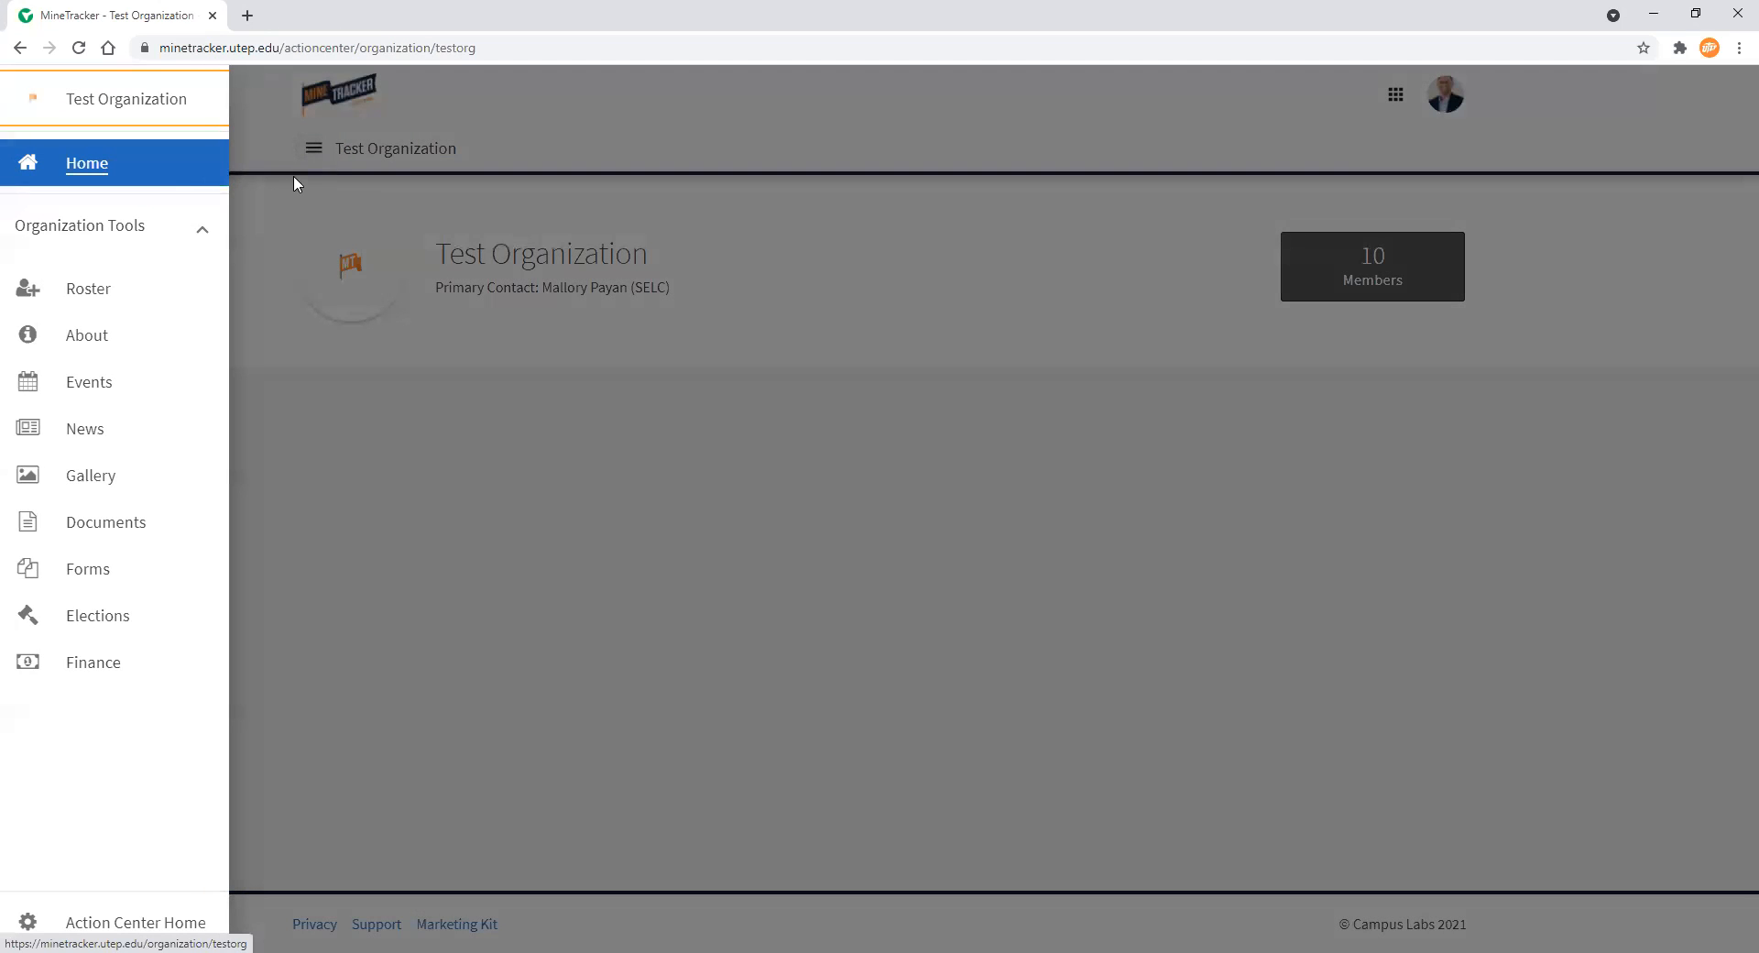
click(124, 289)
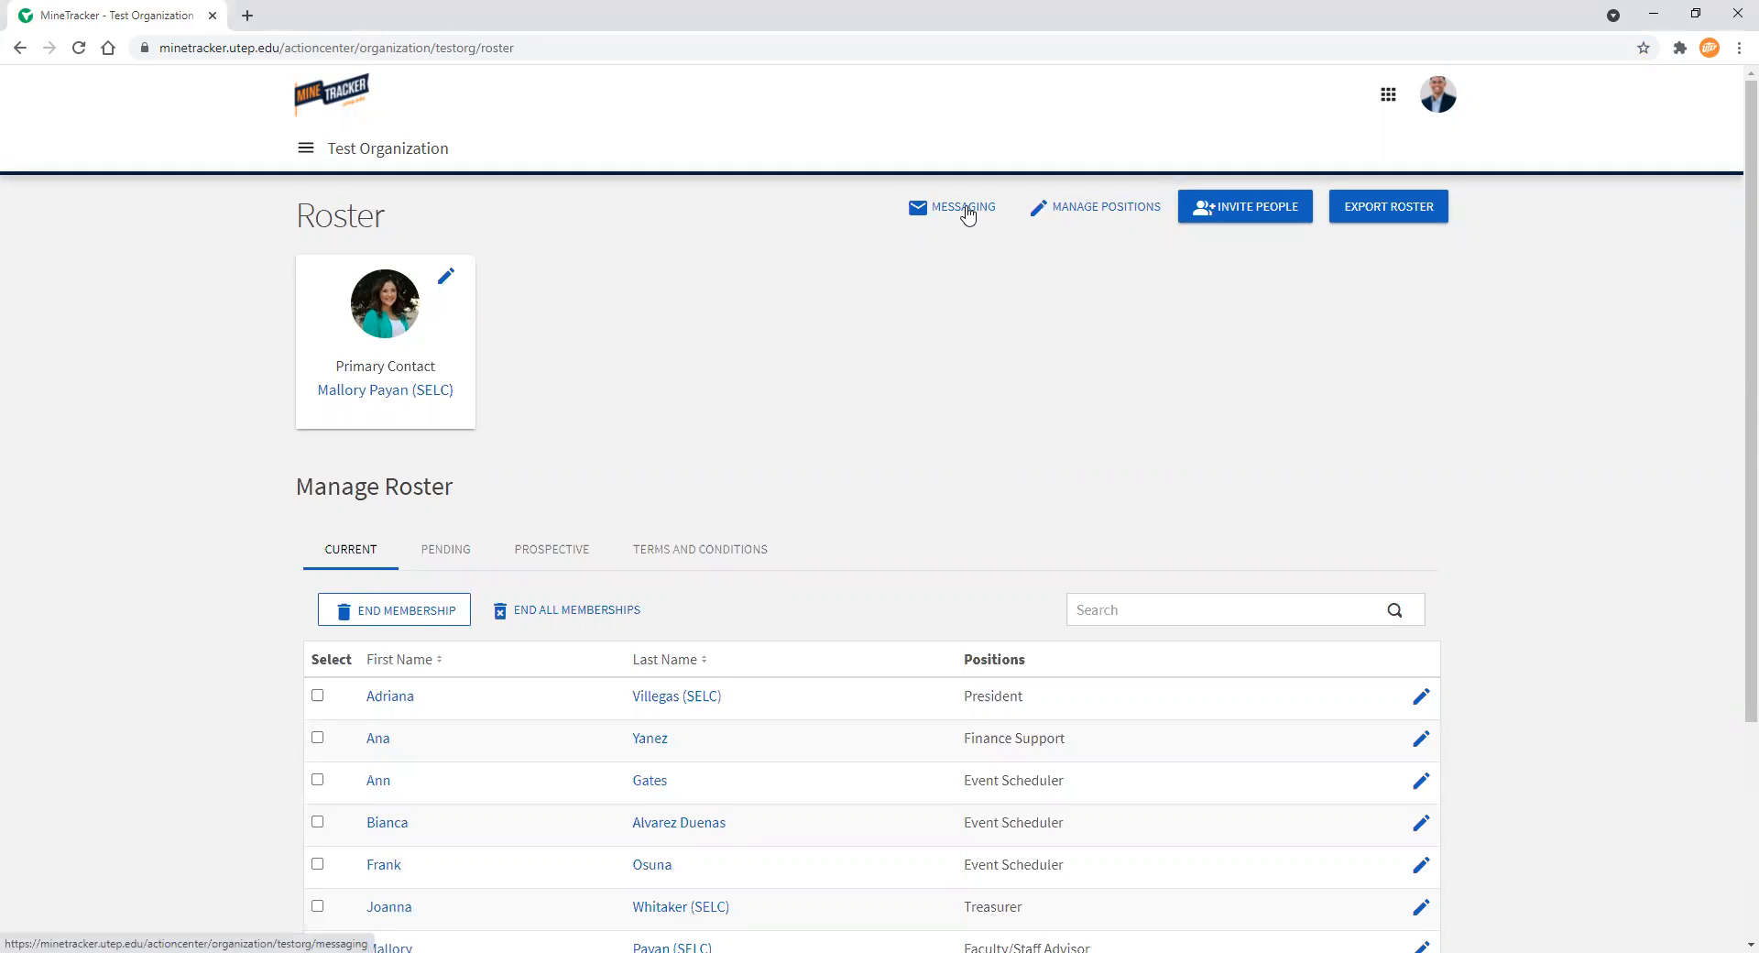
Start a new message relay and review the available positions and members recipient lists
click(968, 214)
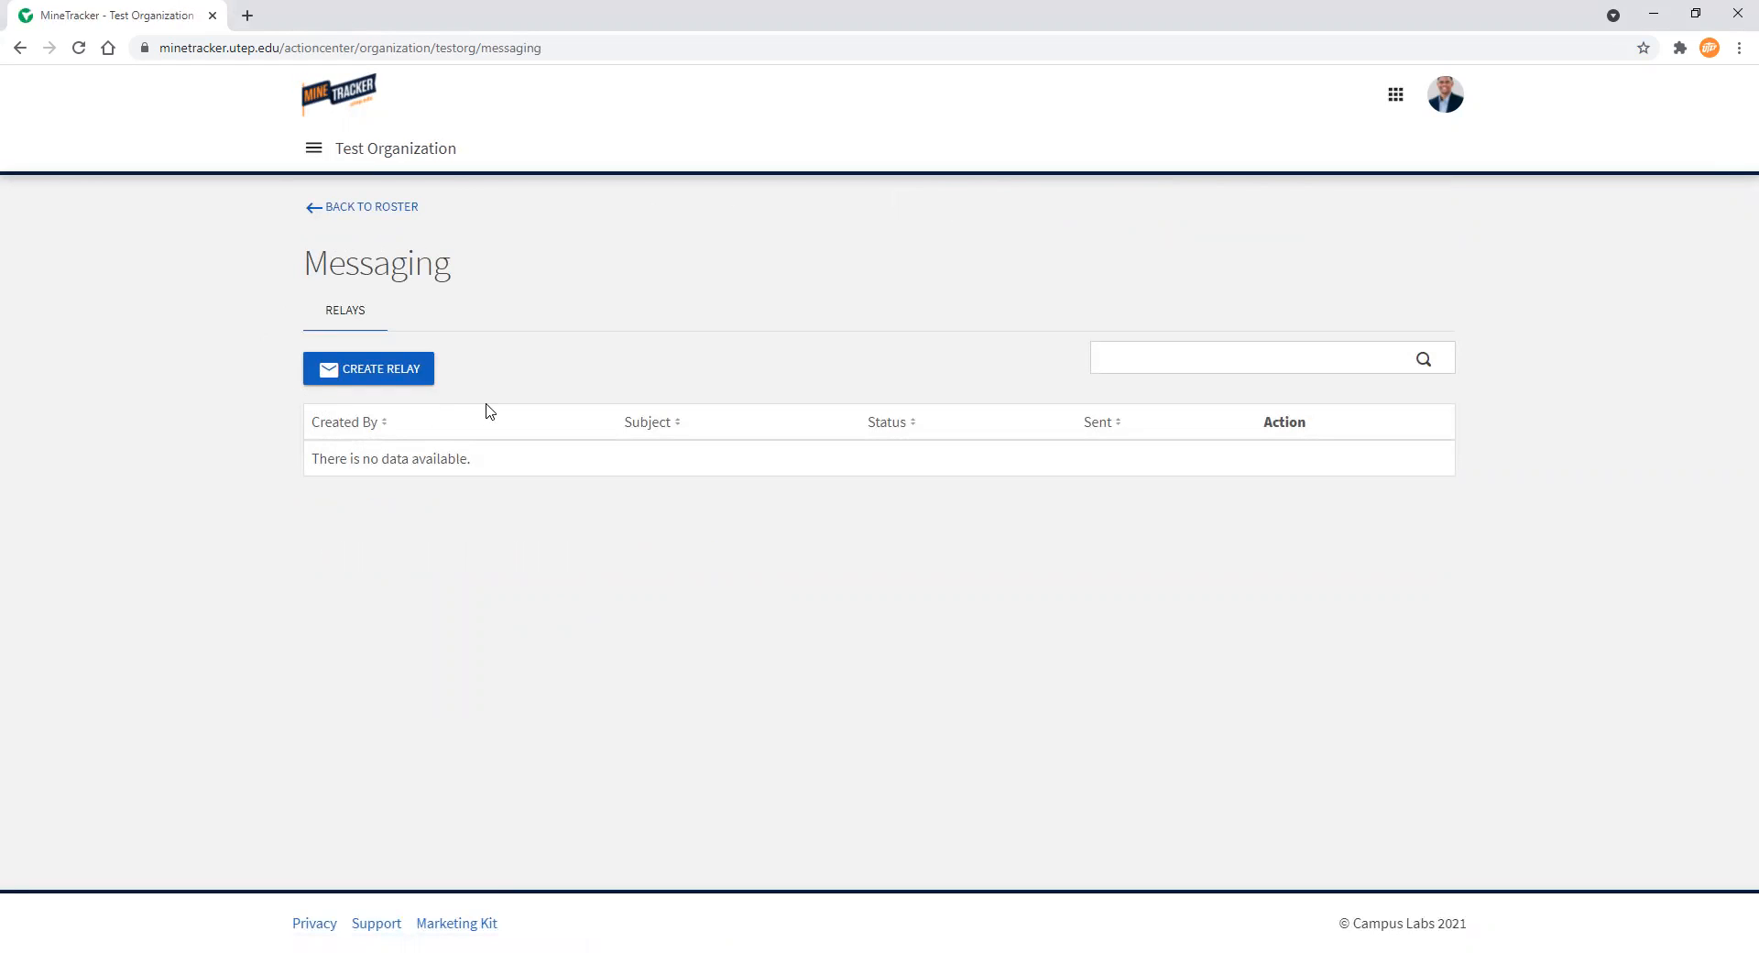
click(423, 382)
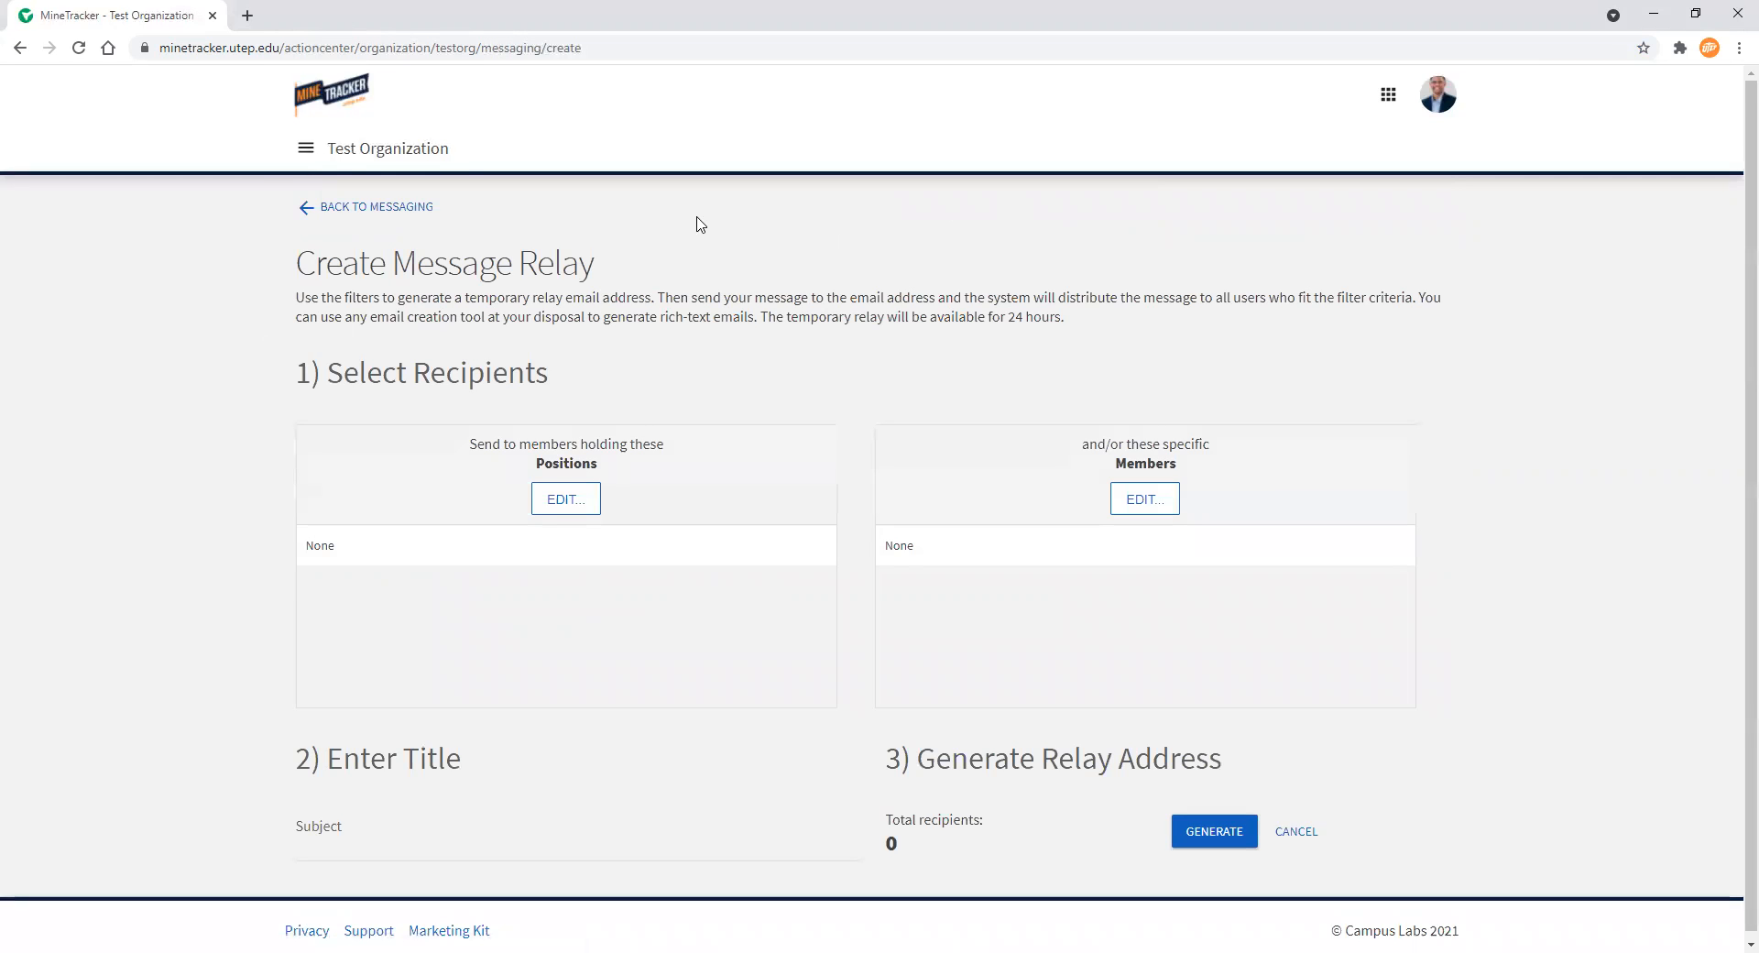
scroll(710, 222, down, 1)
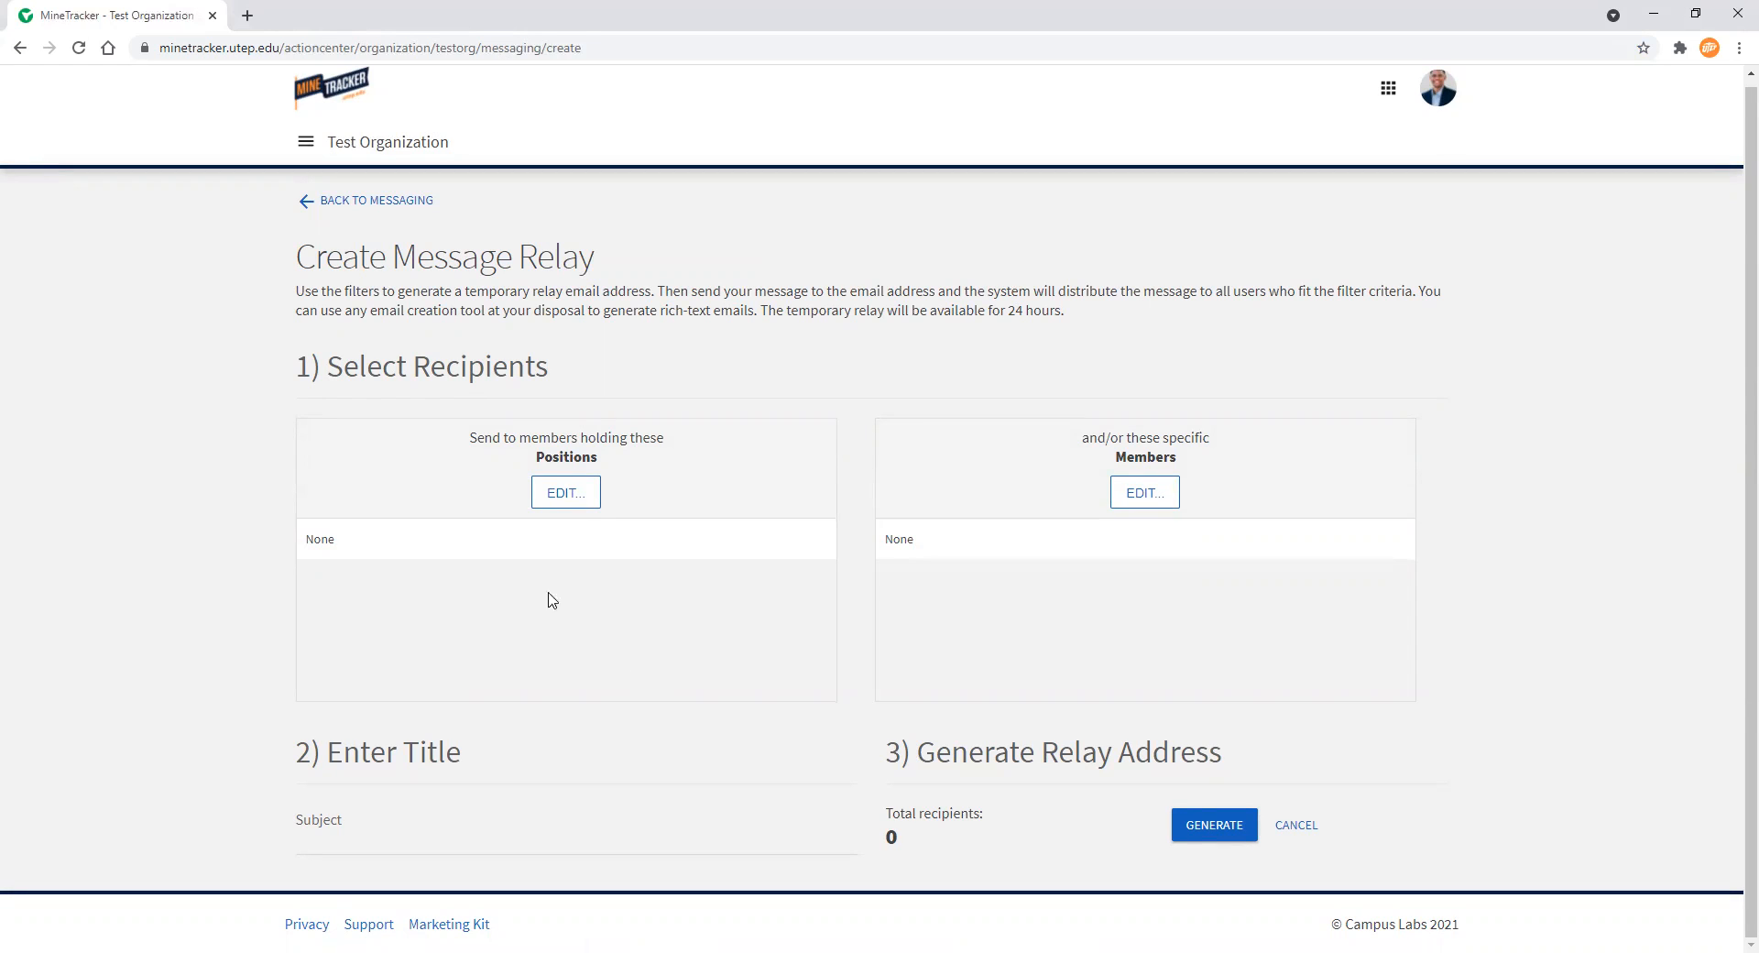
click(568, 495)
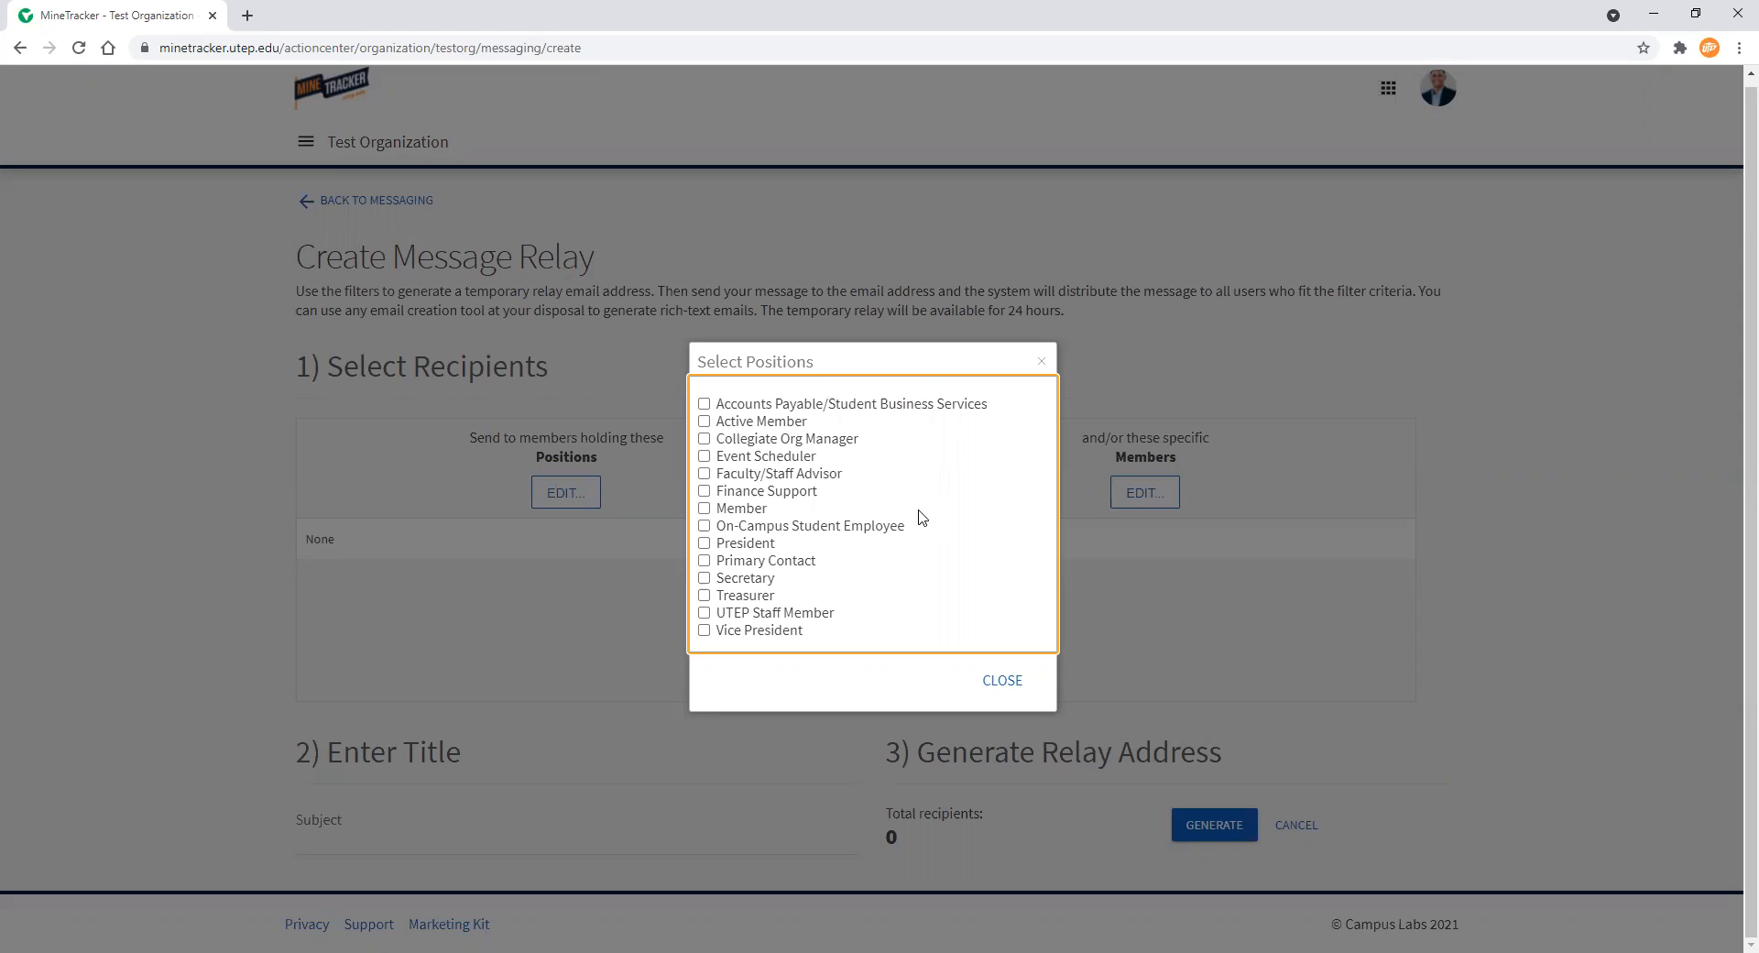
click(1002, 683)
click(1144, 499)
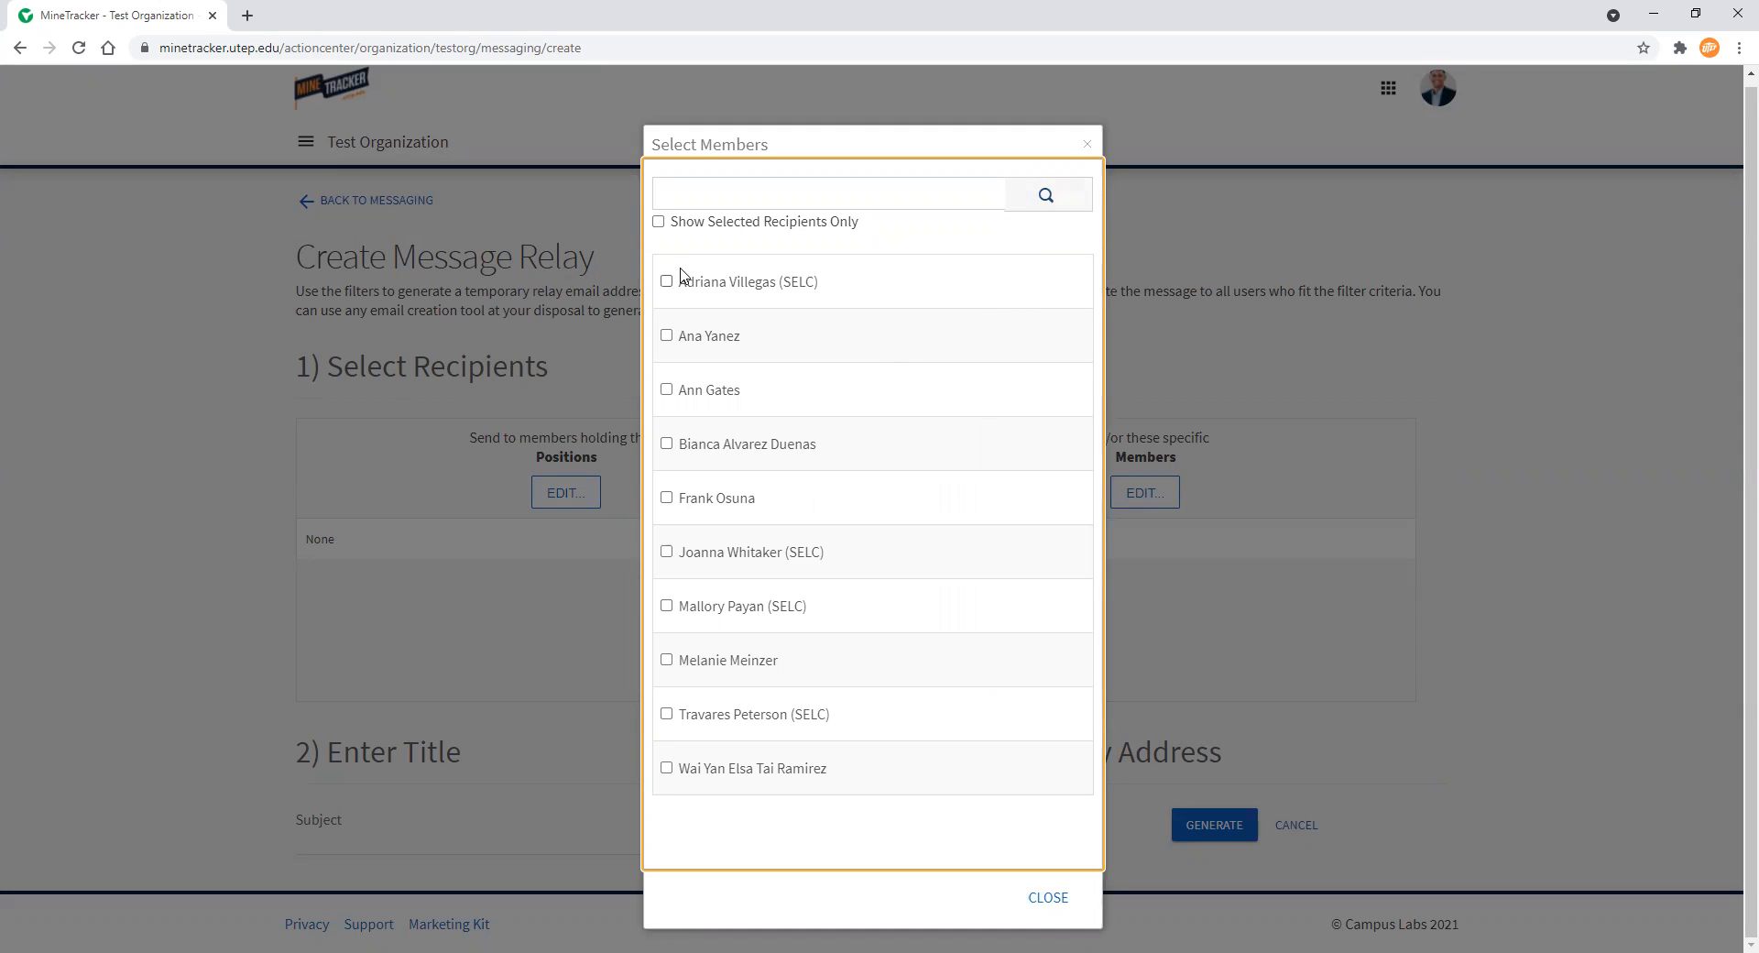
click(1046, 898)
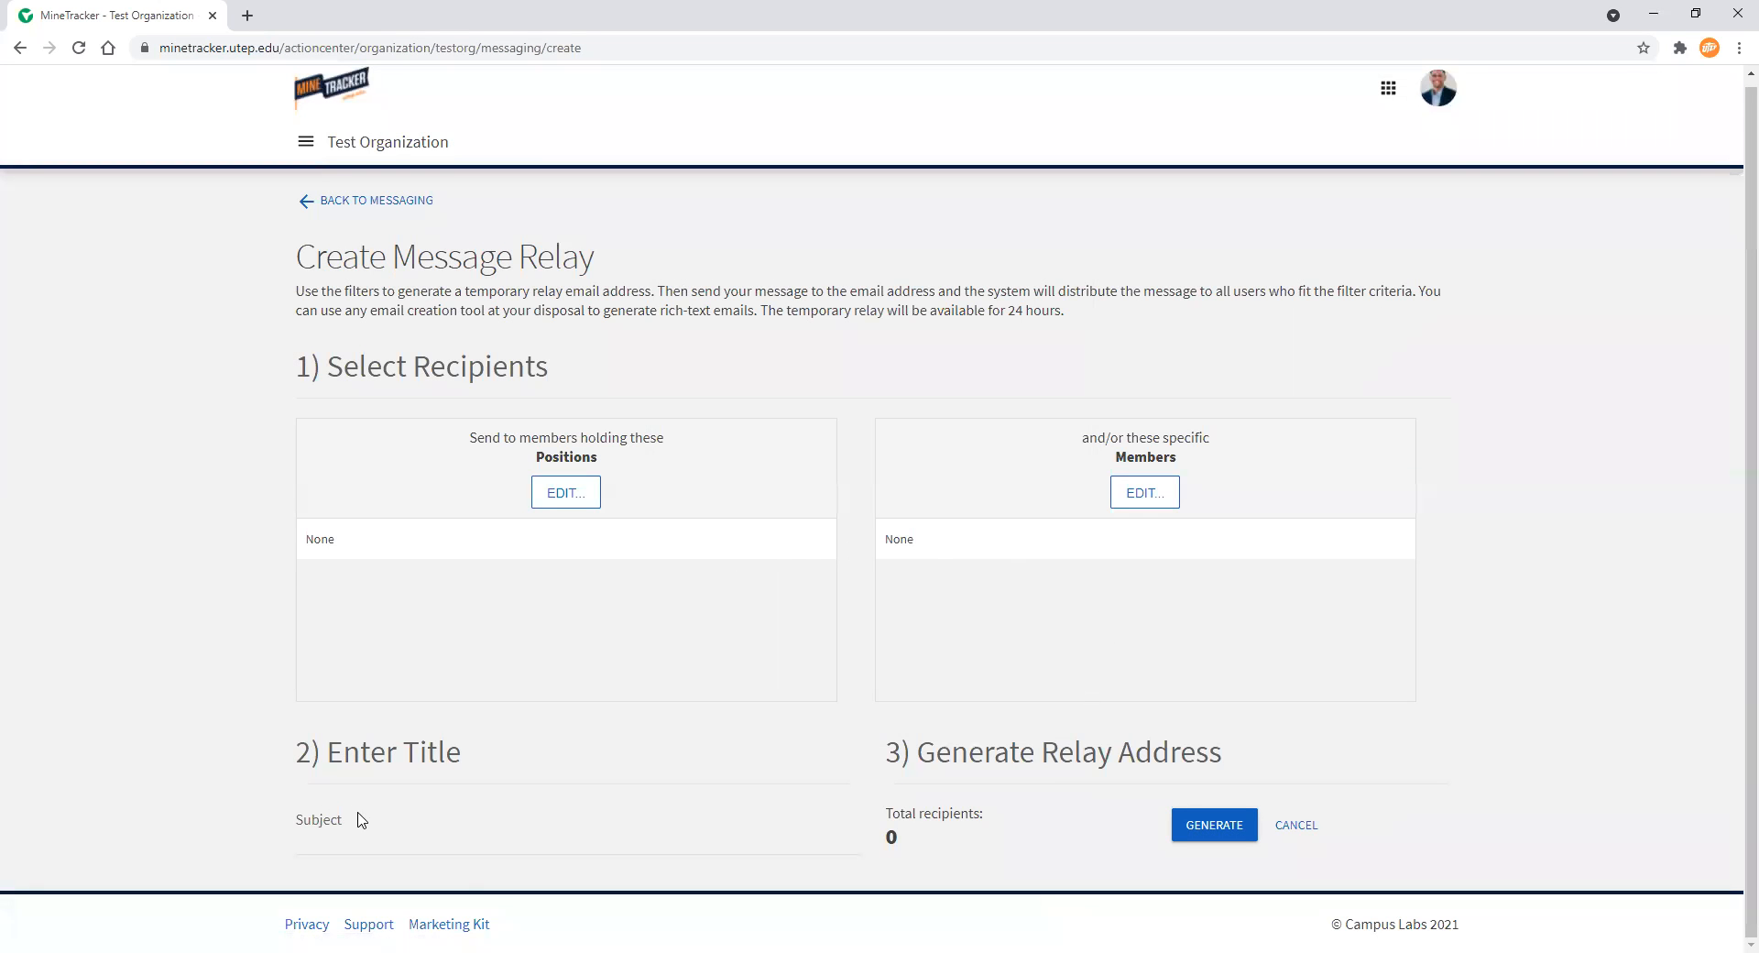
click(411, 825)
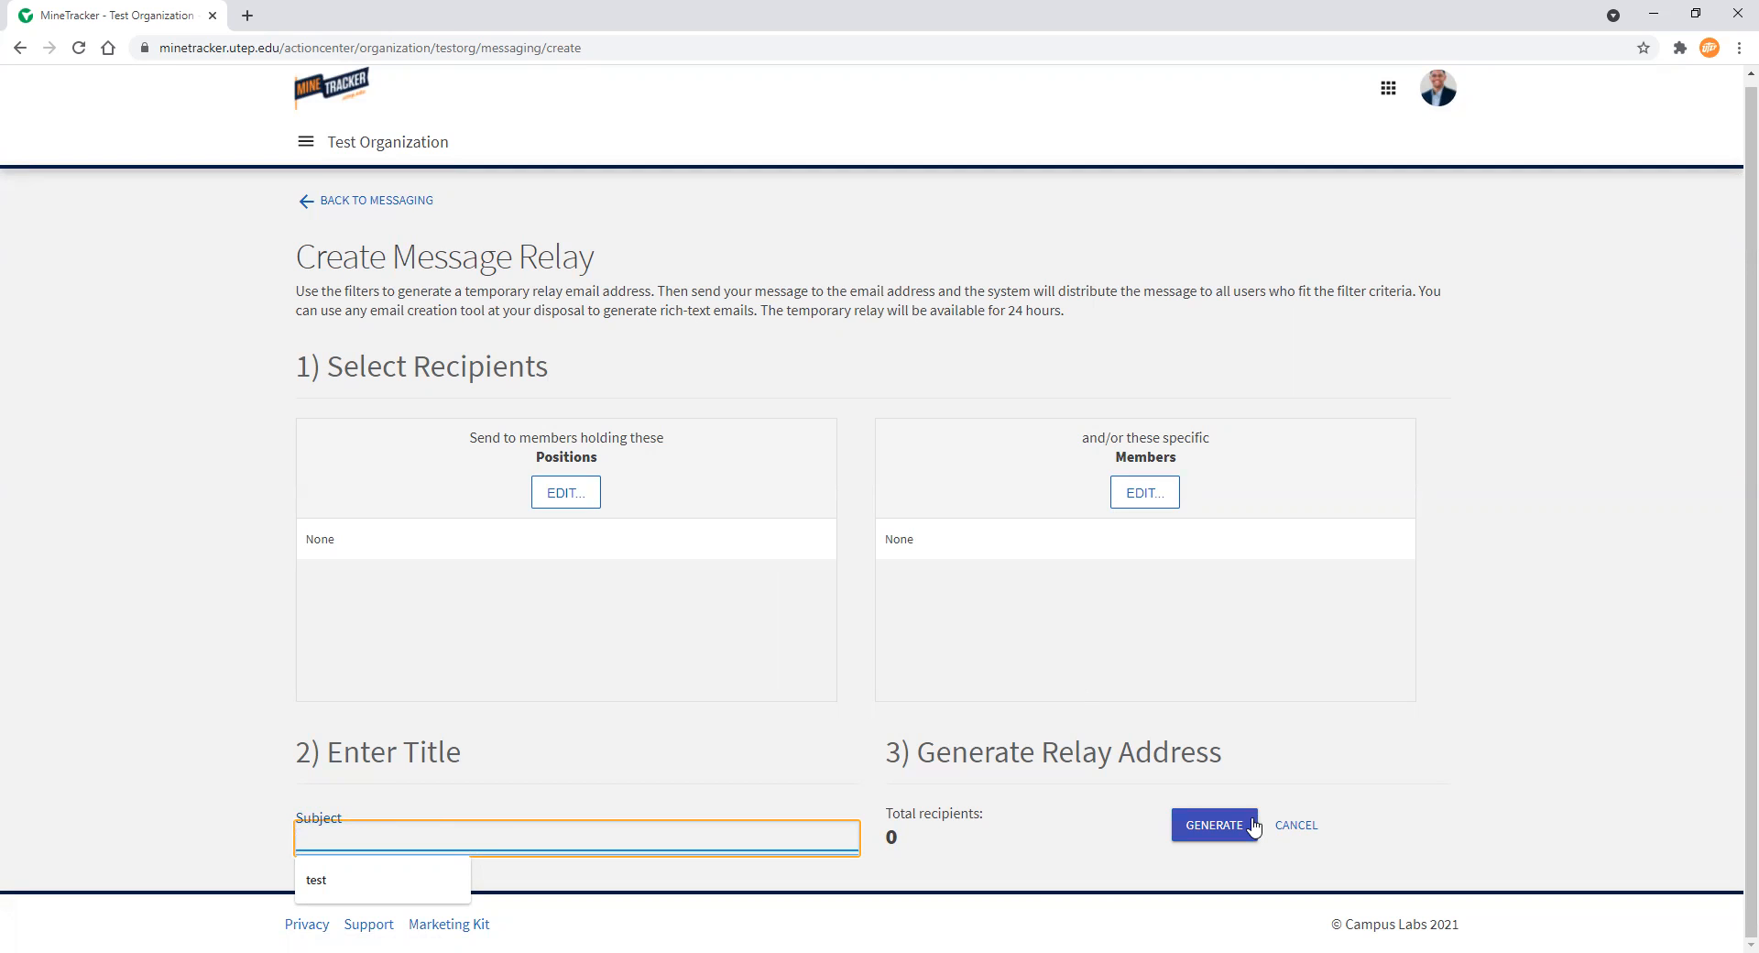
Generate a message relay to members holding the Member position with the subject Test
click(575, 496)
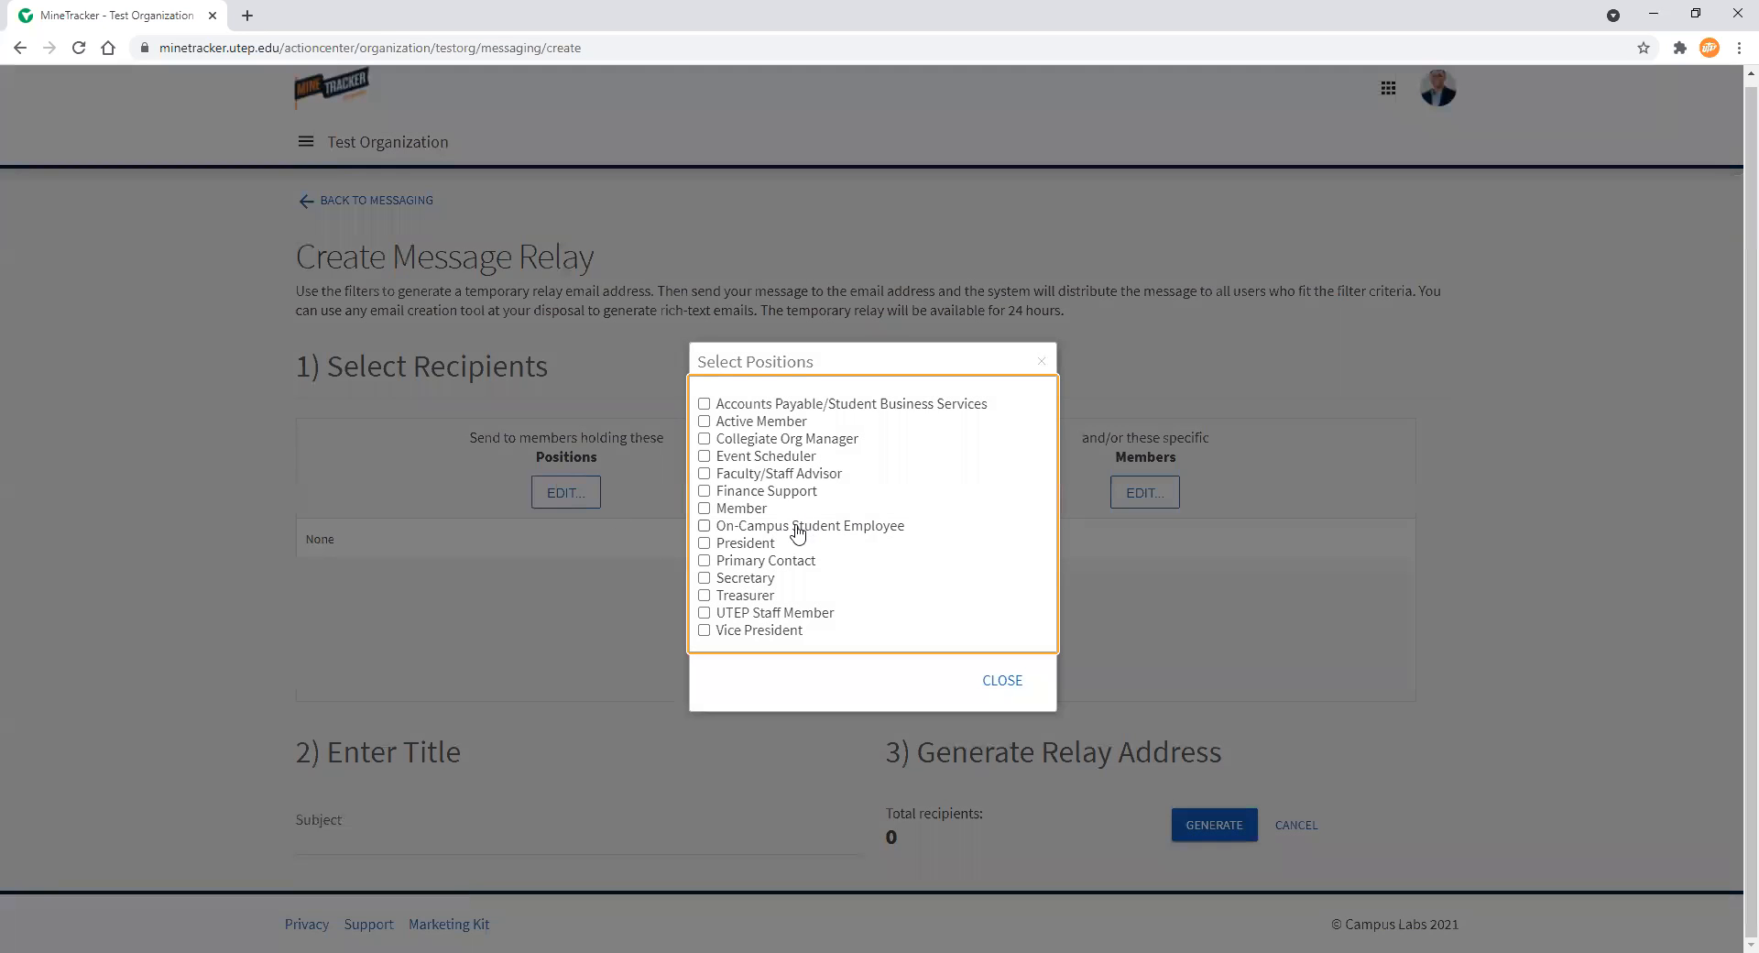
click(704, 508)
click(1005, 682)
click(419, 839)
text(Test)
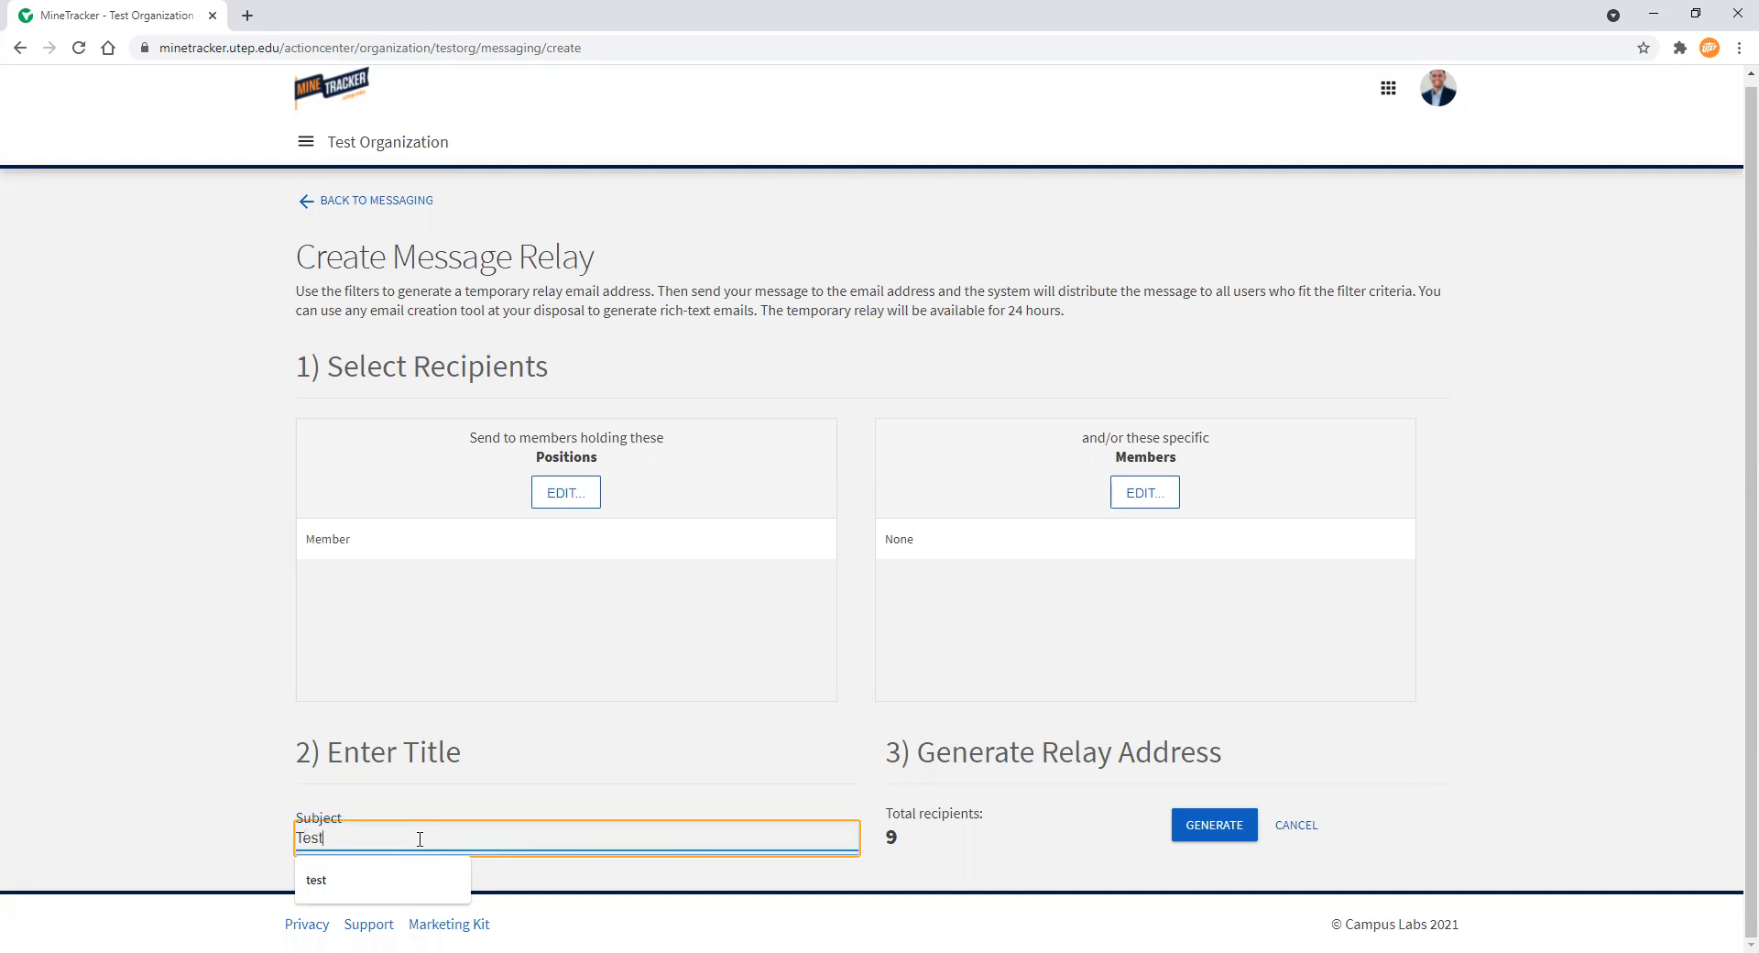
click(1213, 826)
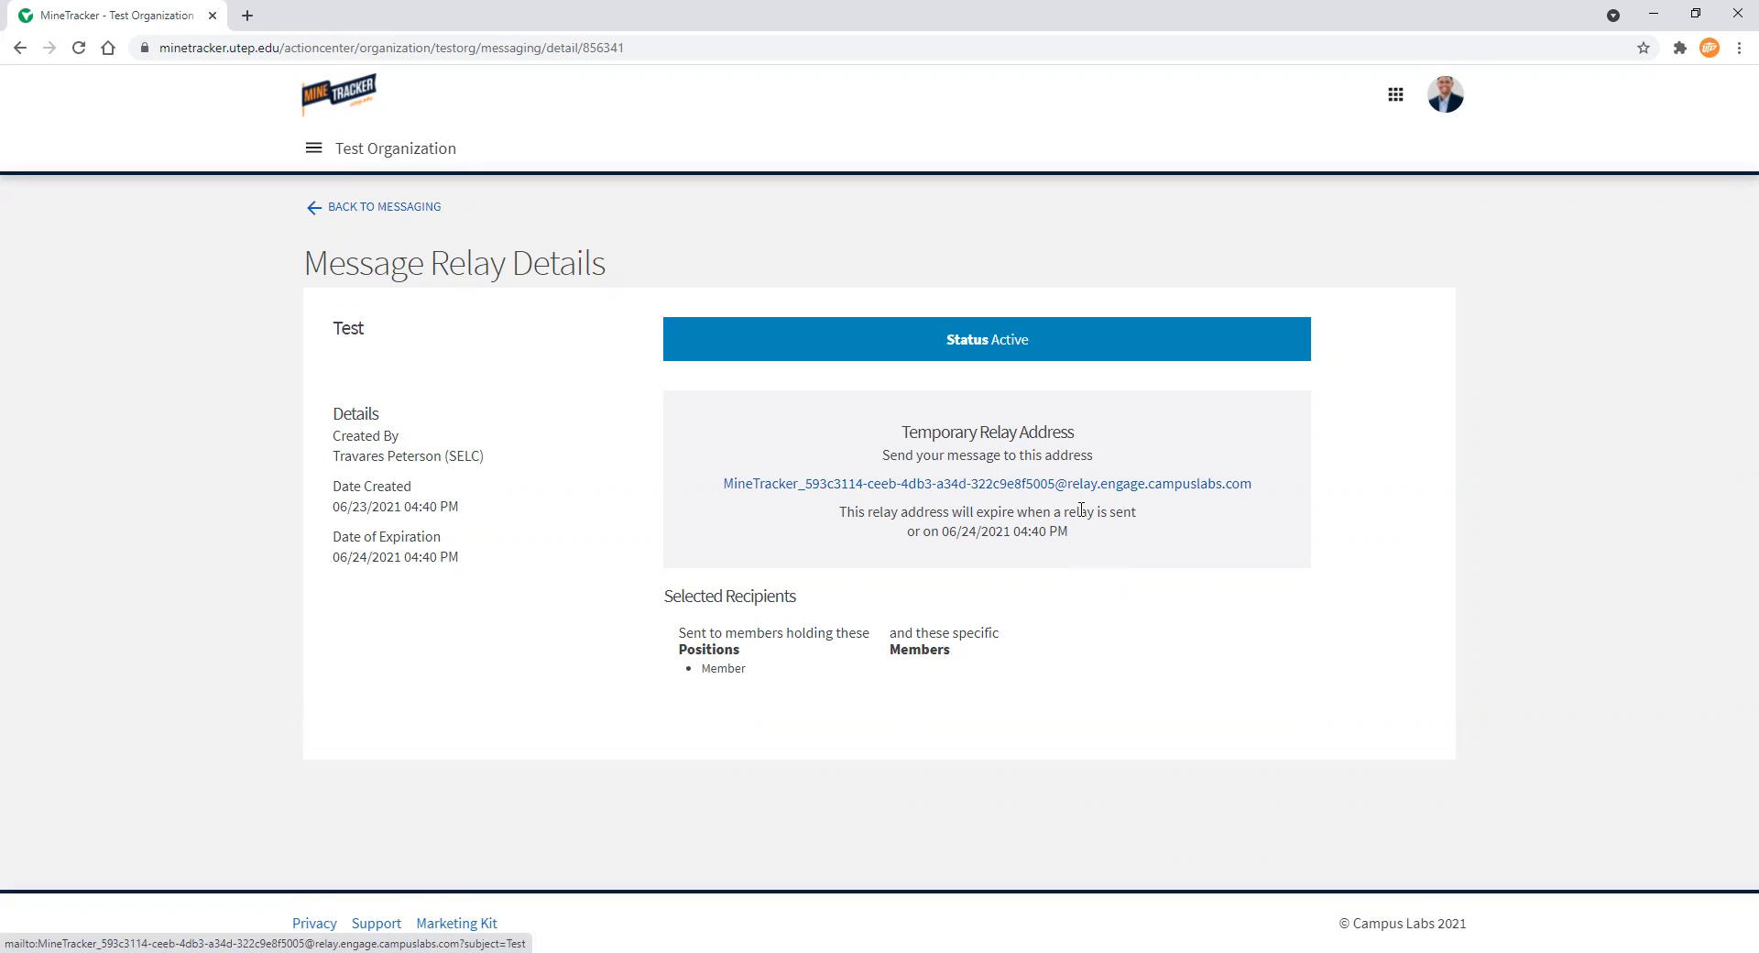
Return to the roster and open the Manage Positions list
click(354, 210)
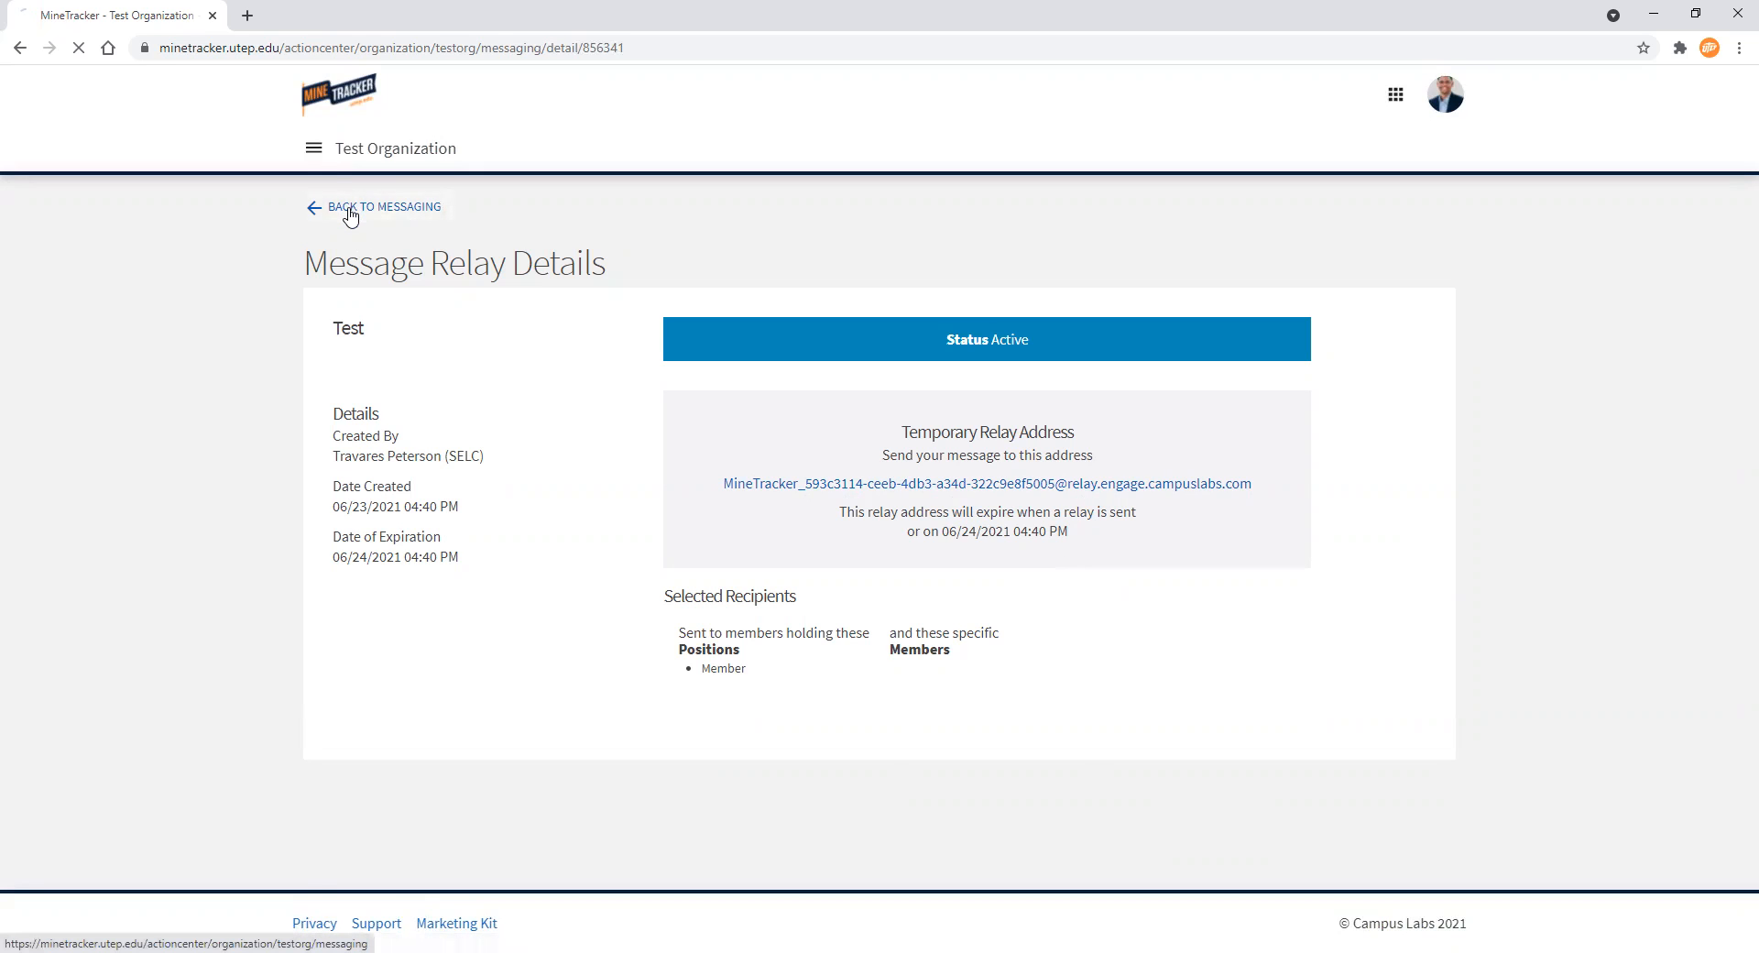
click(349, 208)
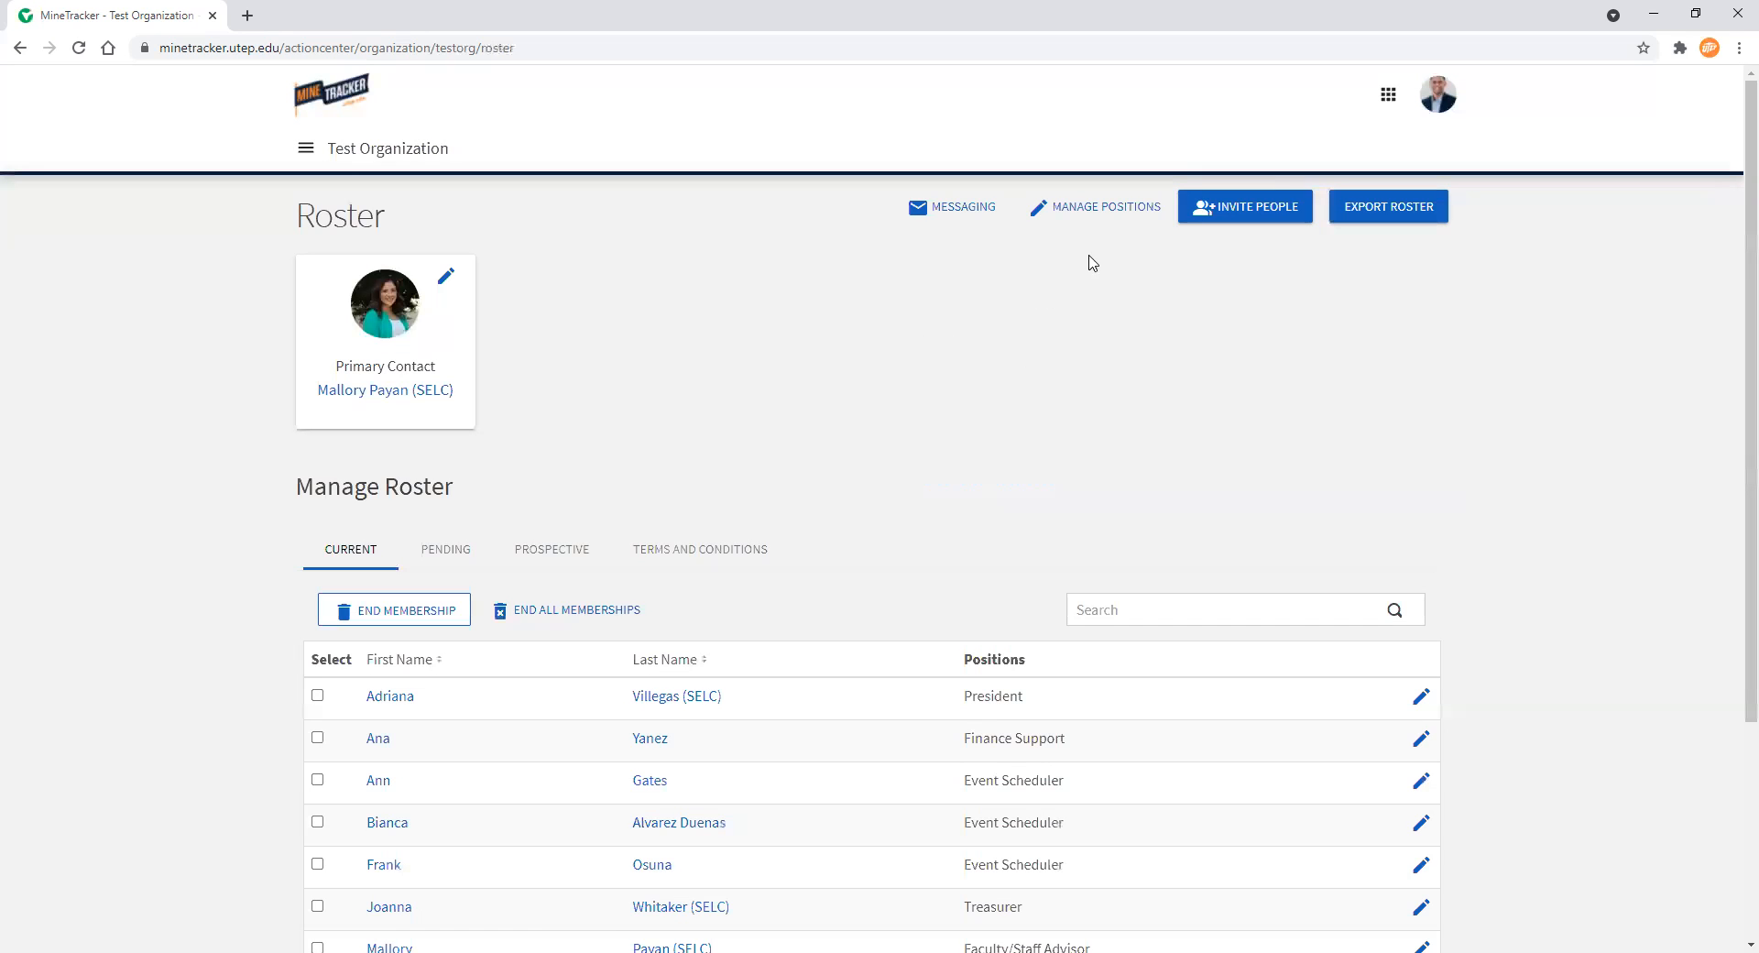
click(1111, 209)
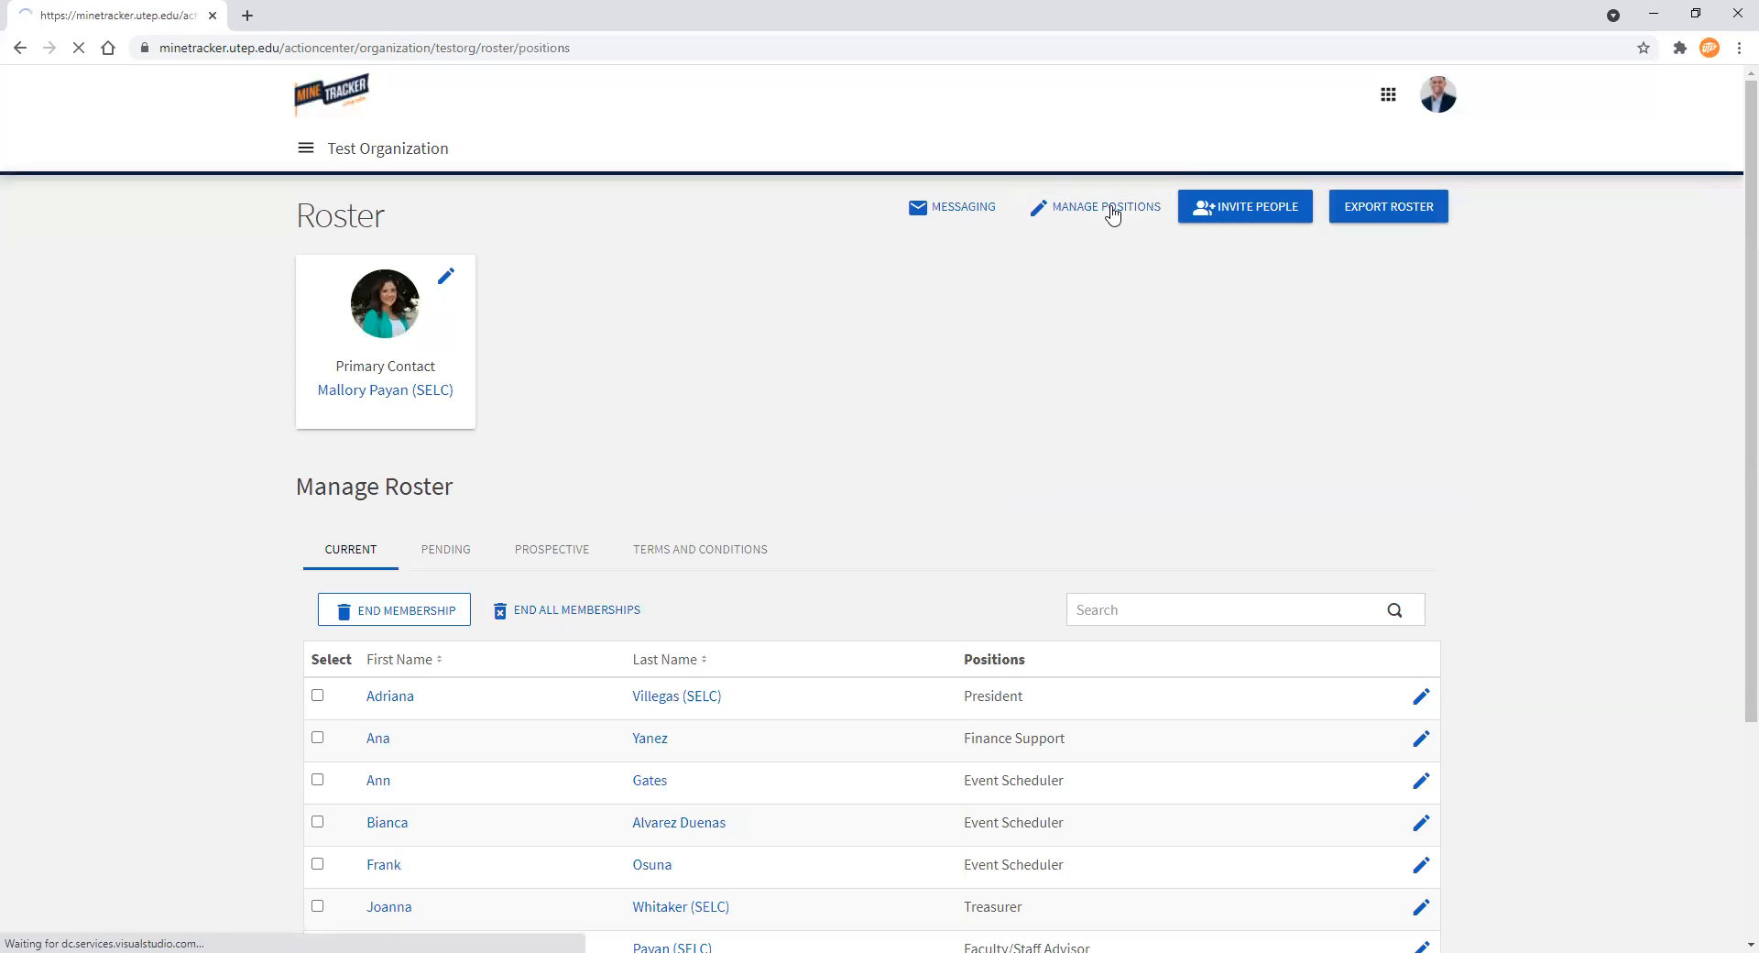
scroll(218, 297, down, 2)
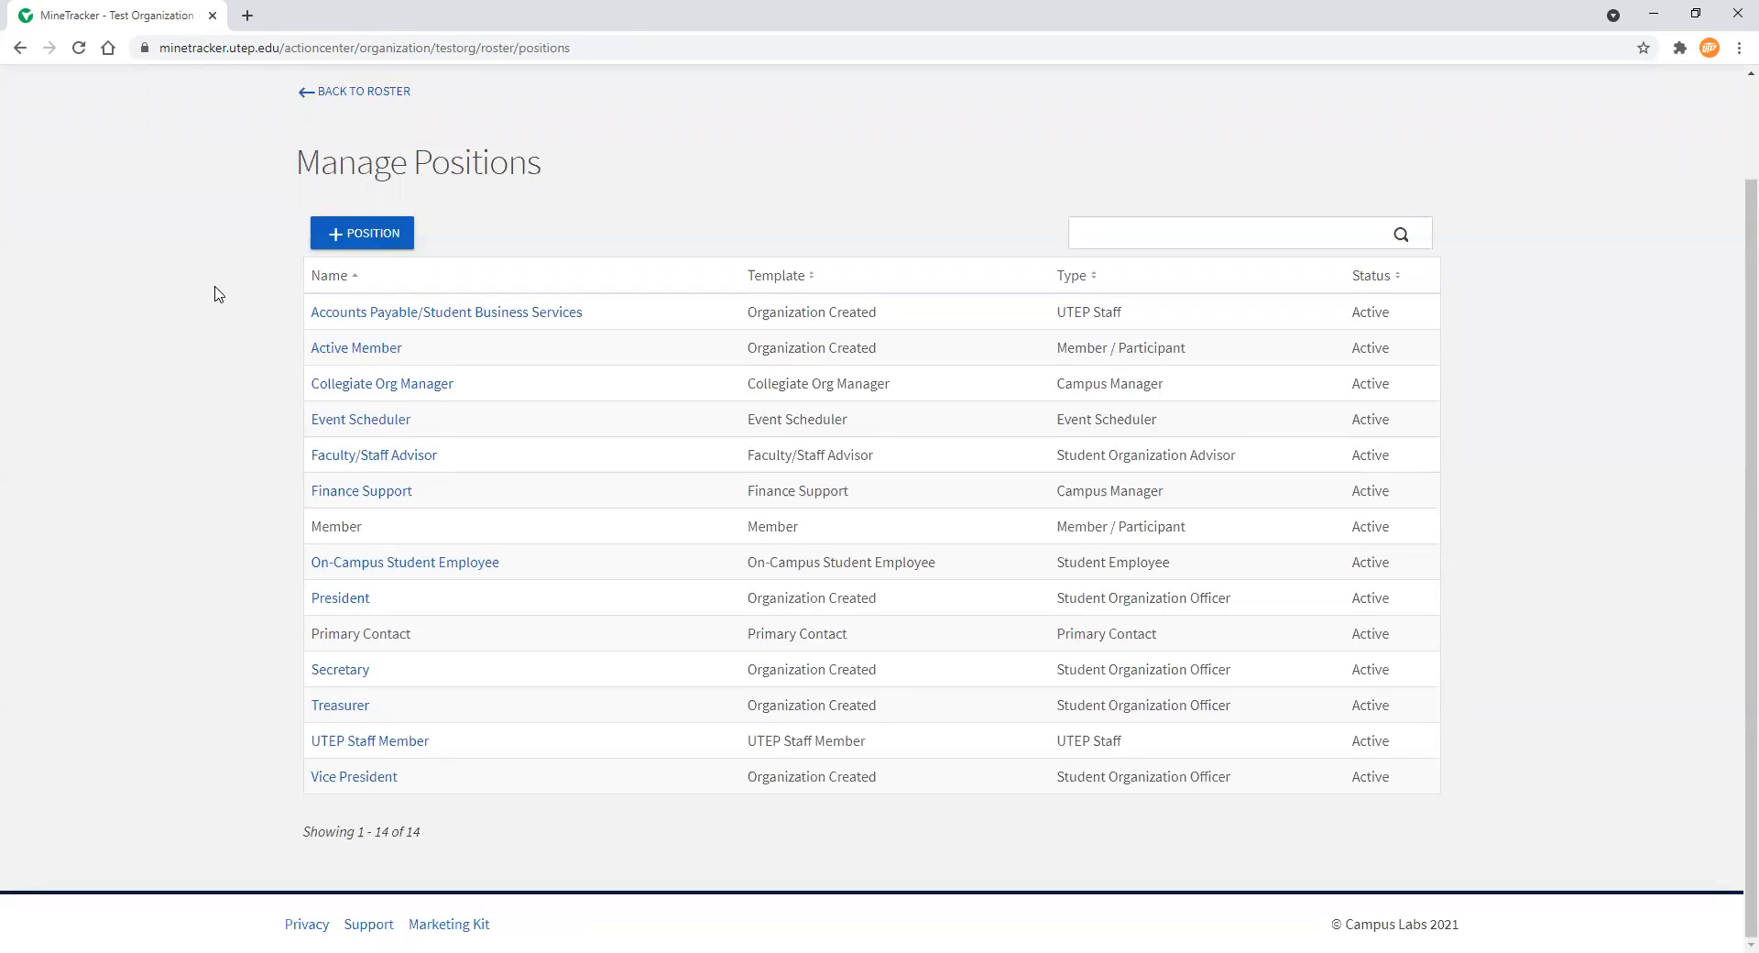
Try creating a new position of type Student Organization Officer, leaving without saving it
click(374, 236)
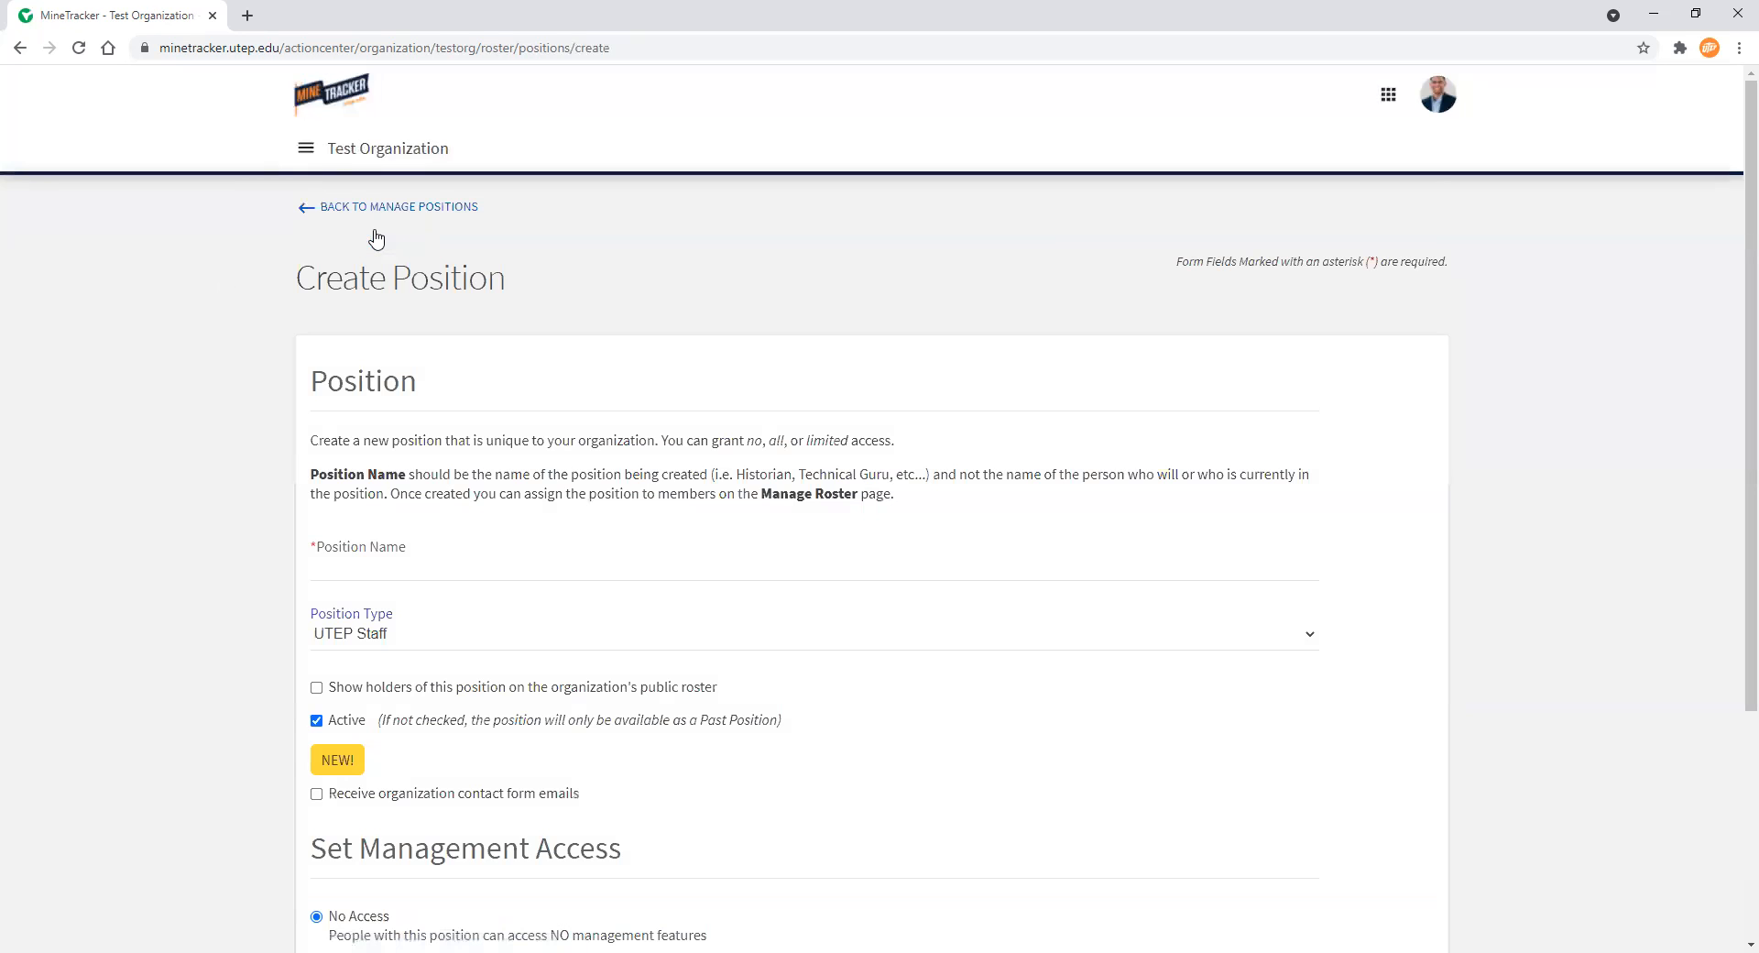
scroll(376, 240, down, 4)
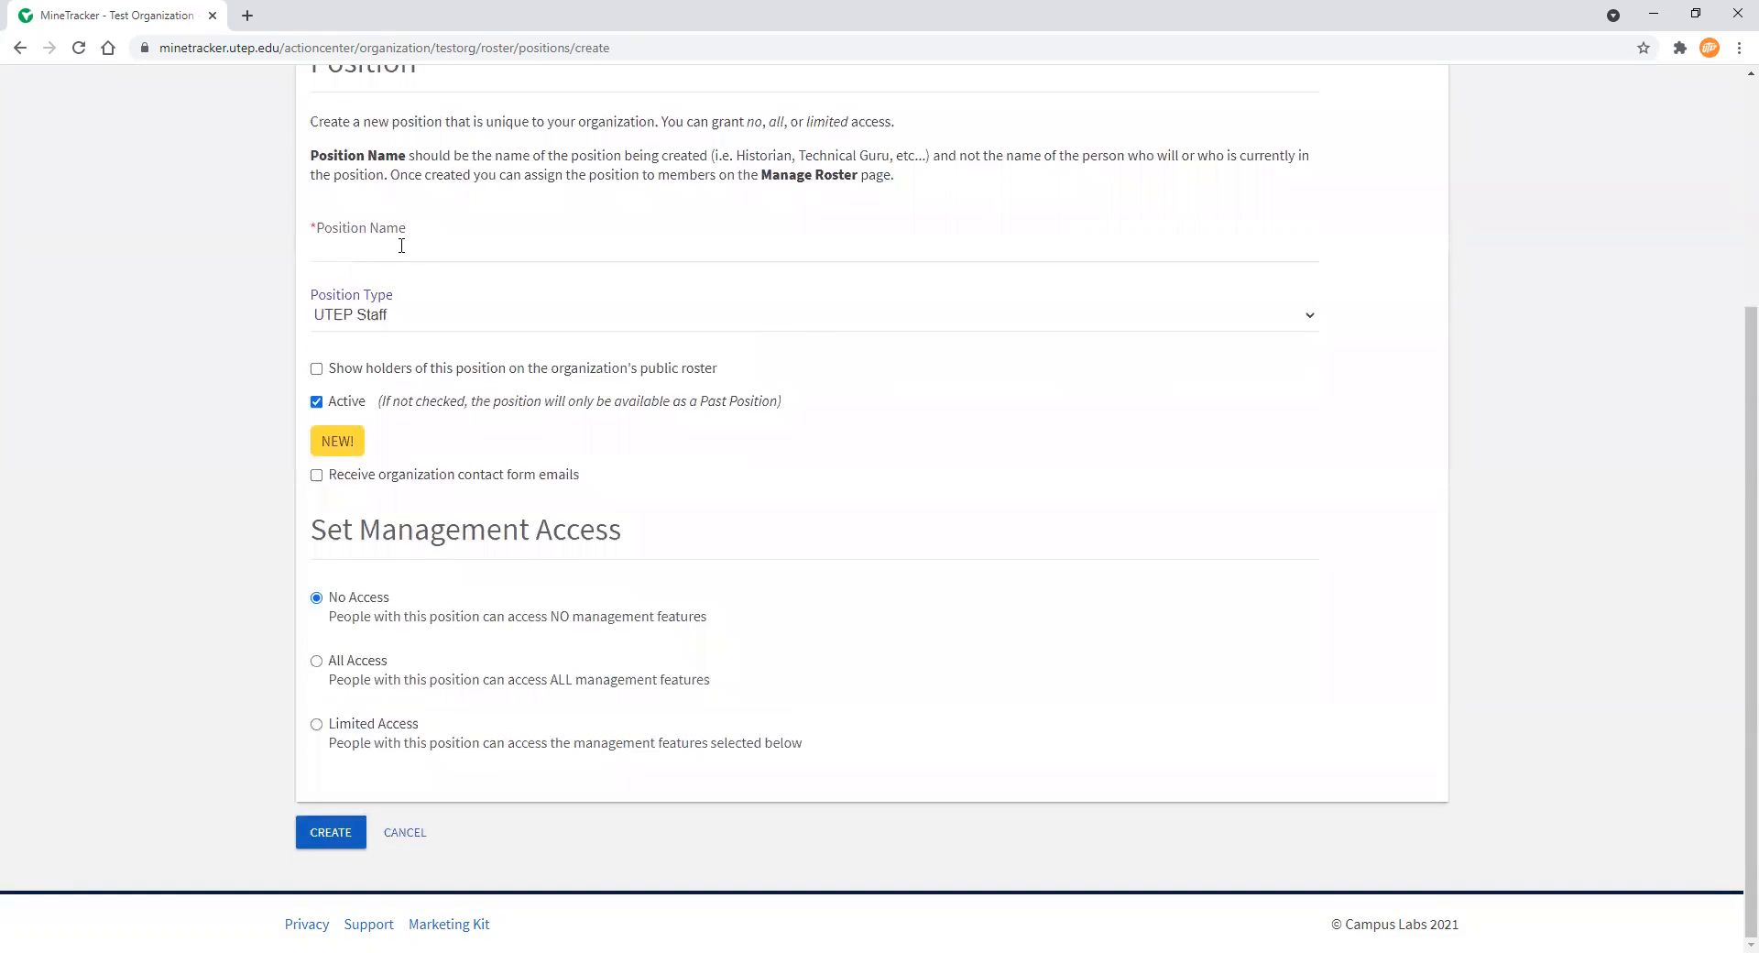
click(1308, 316)
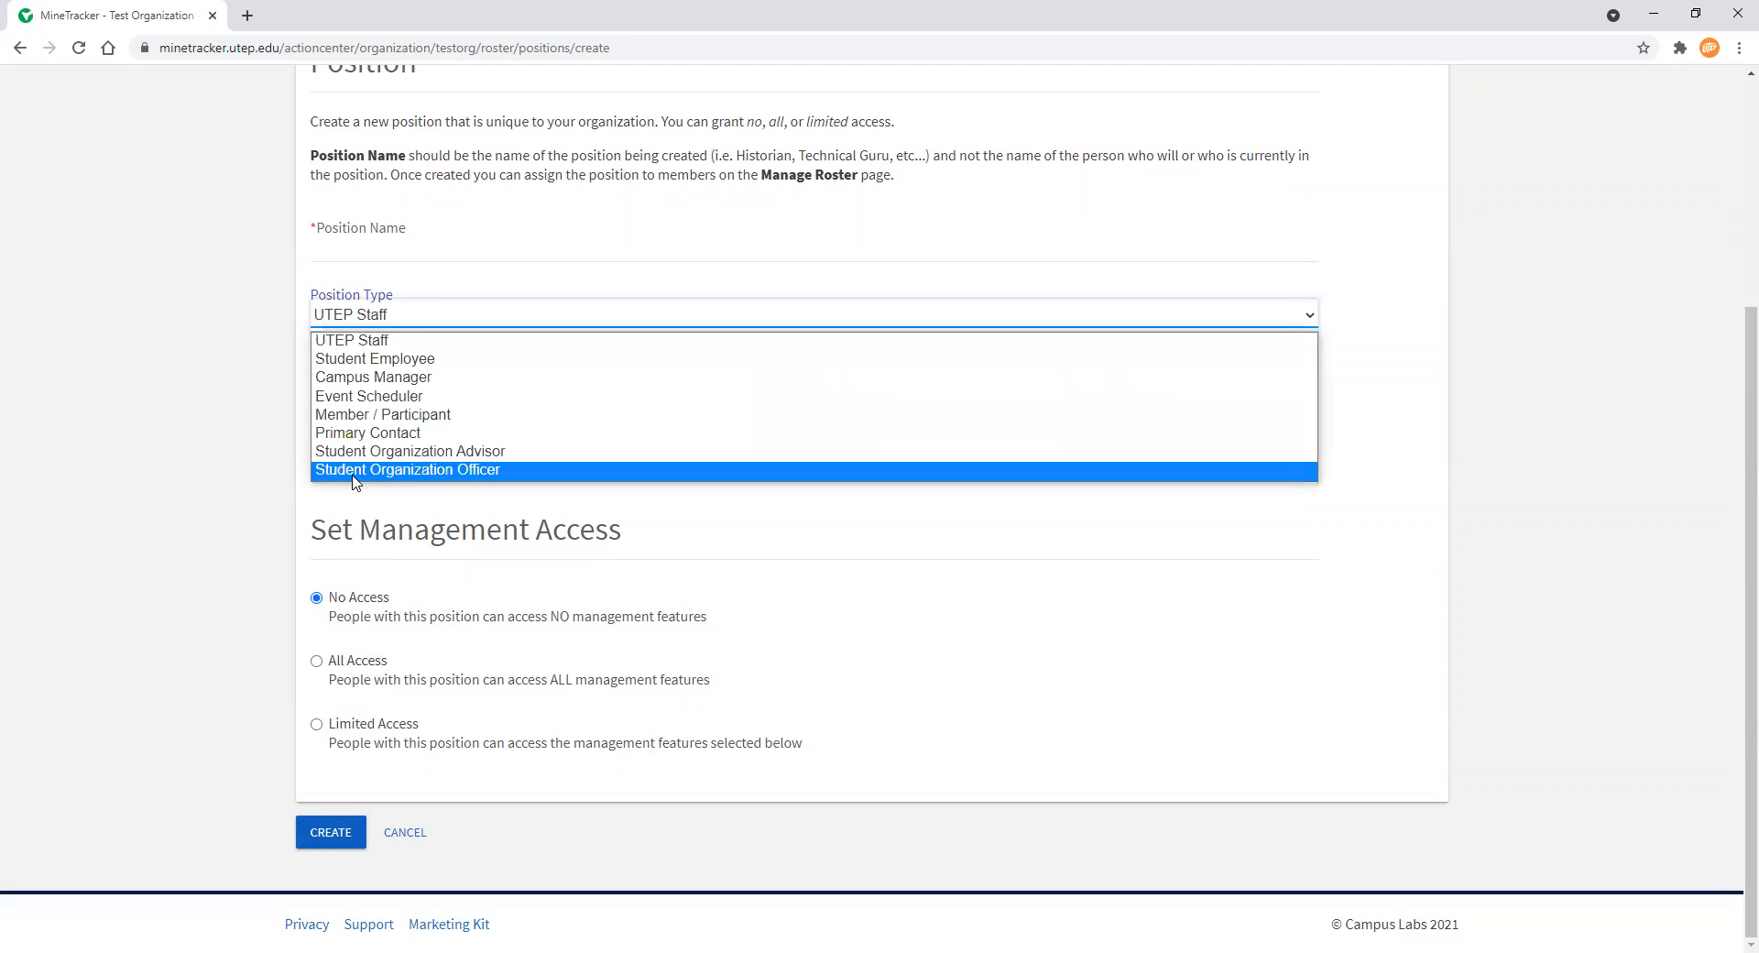
click(418, 471)
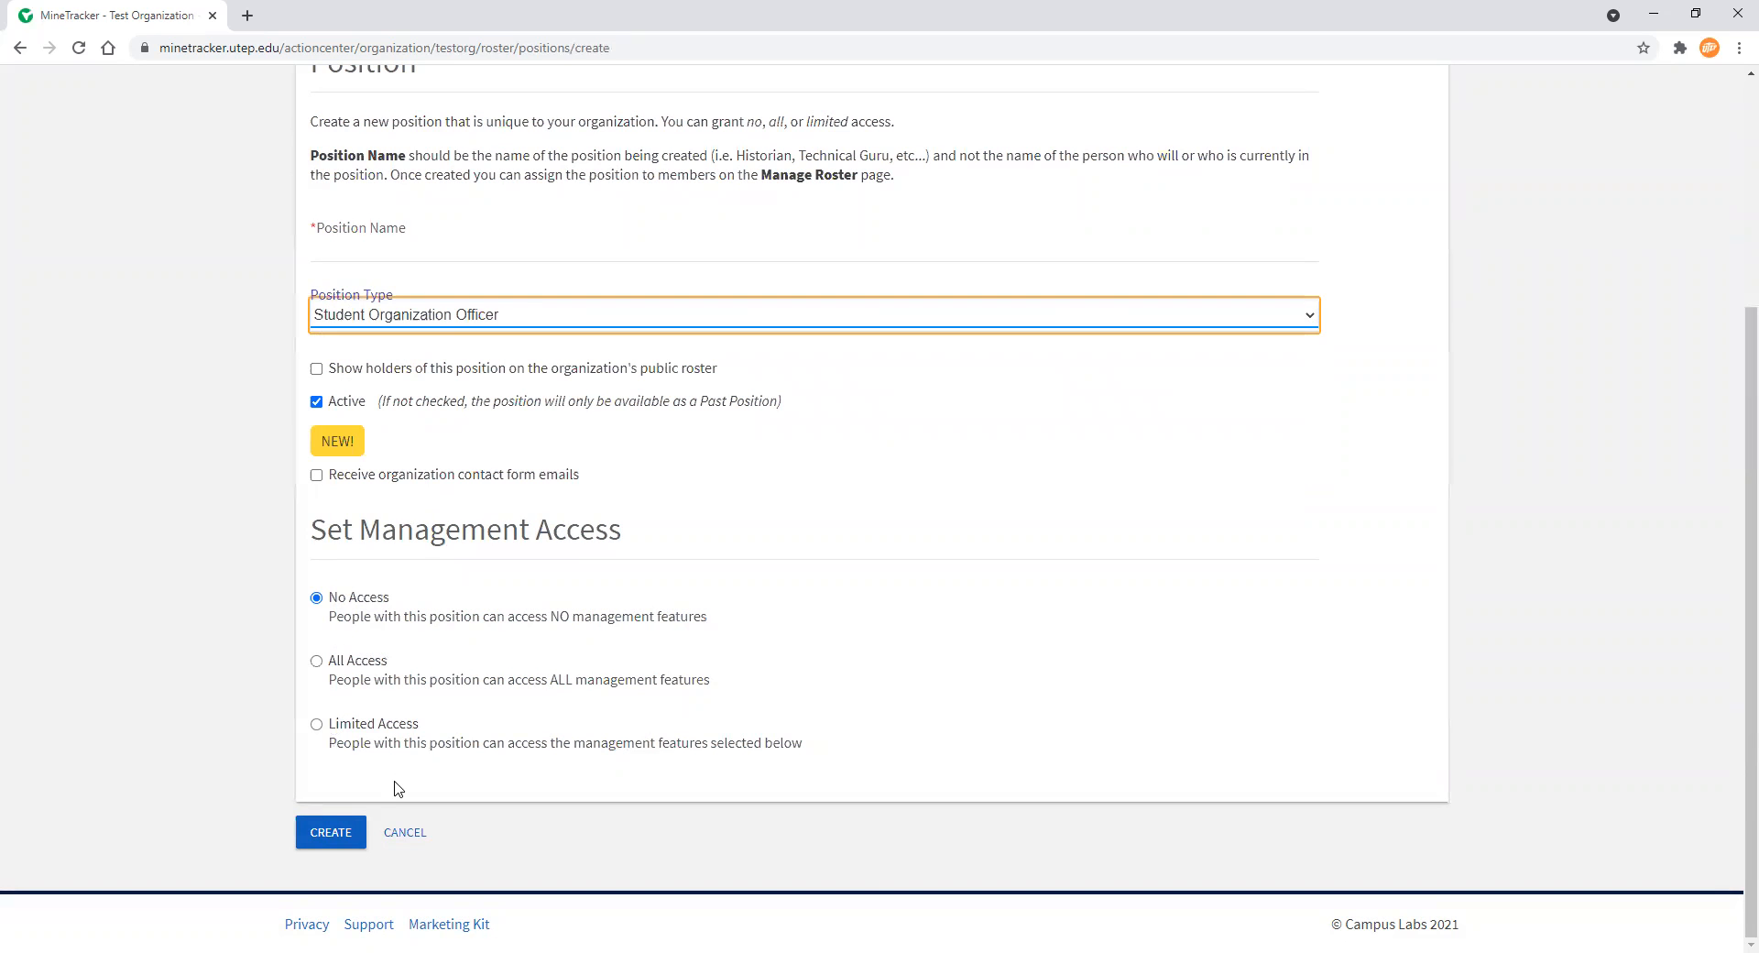
scroll(401, 529, up, 1)
scroll(401, 529, up, 3)
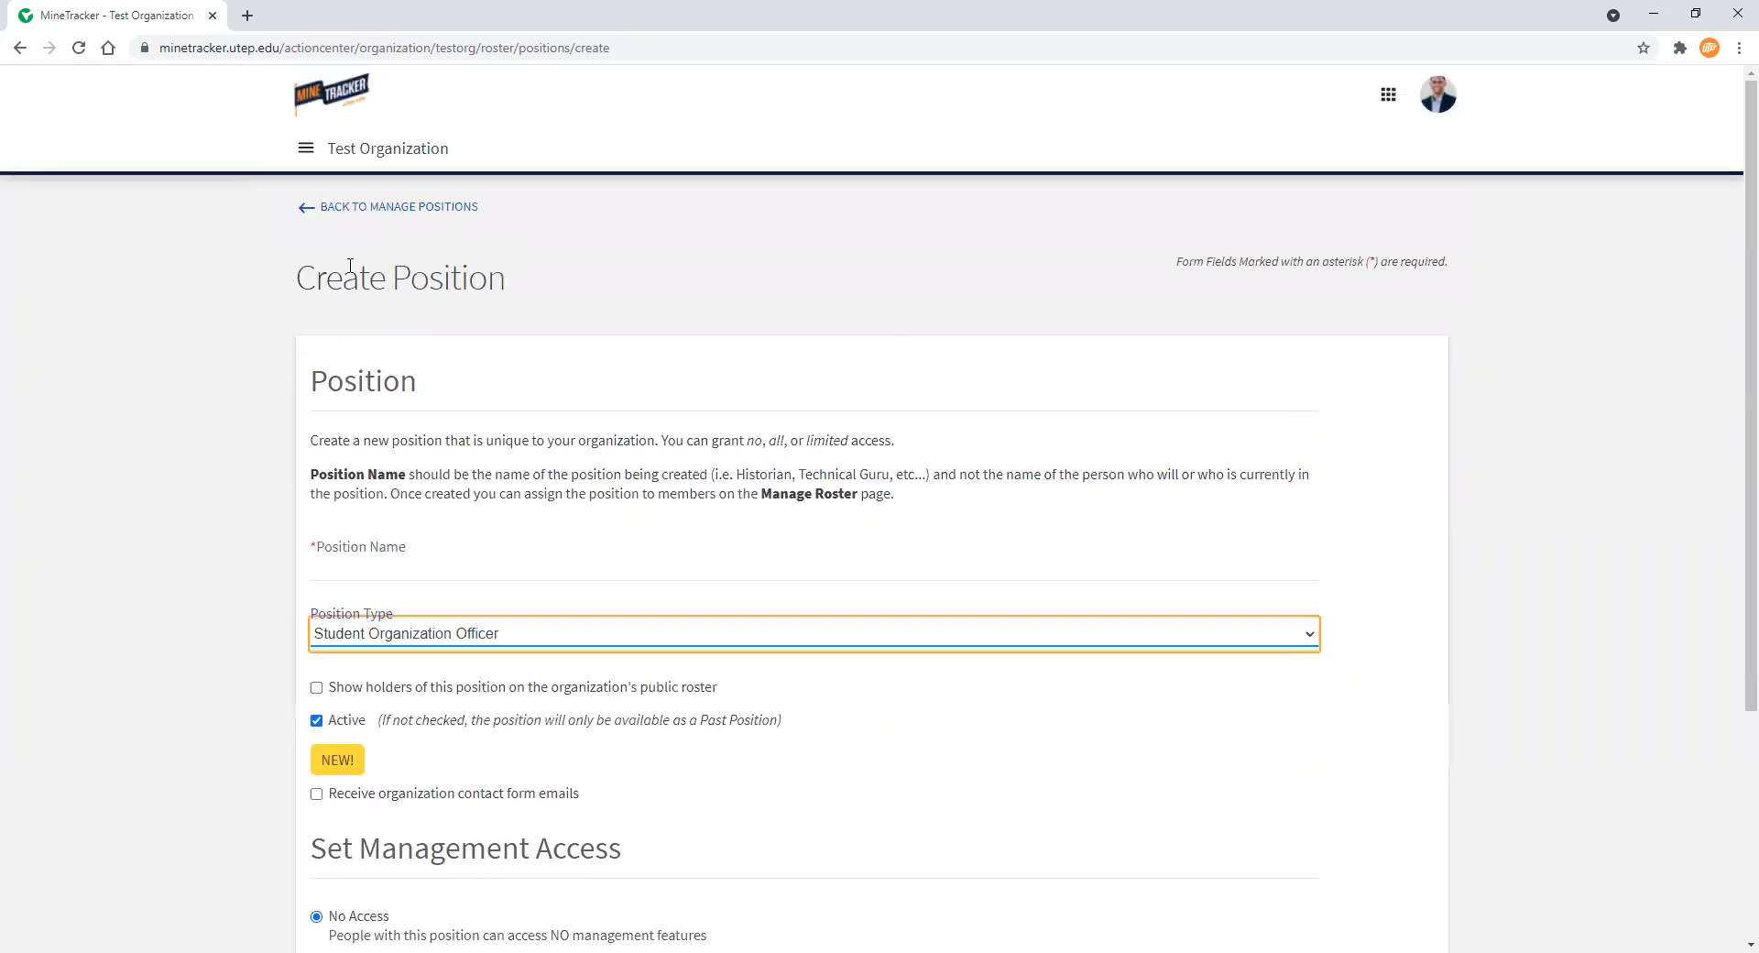
click(375, 211)
click(374, 210)
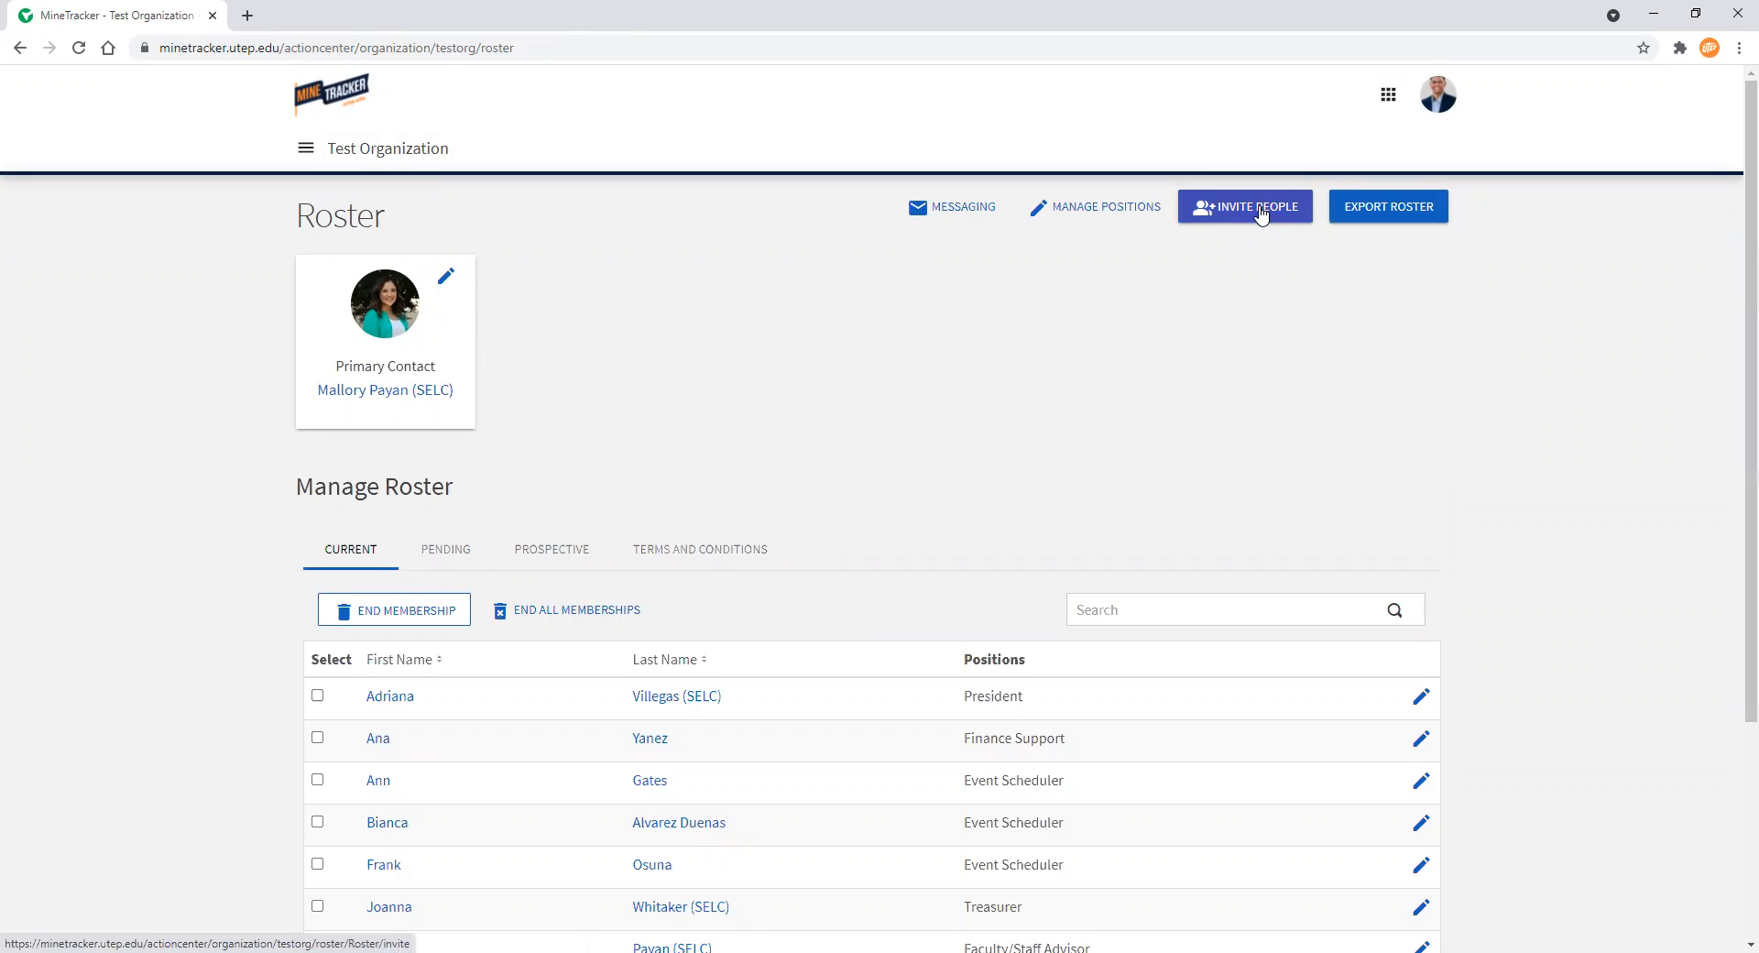
Open the Invite People page, return to the roster, and look over the current members
click(1261, 213)
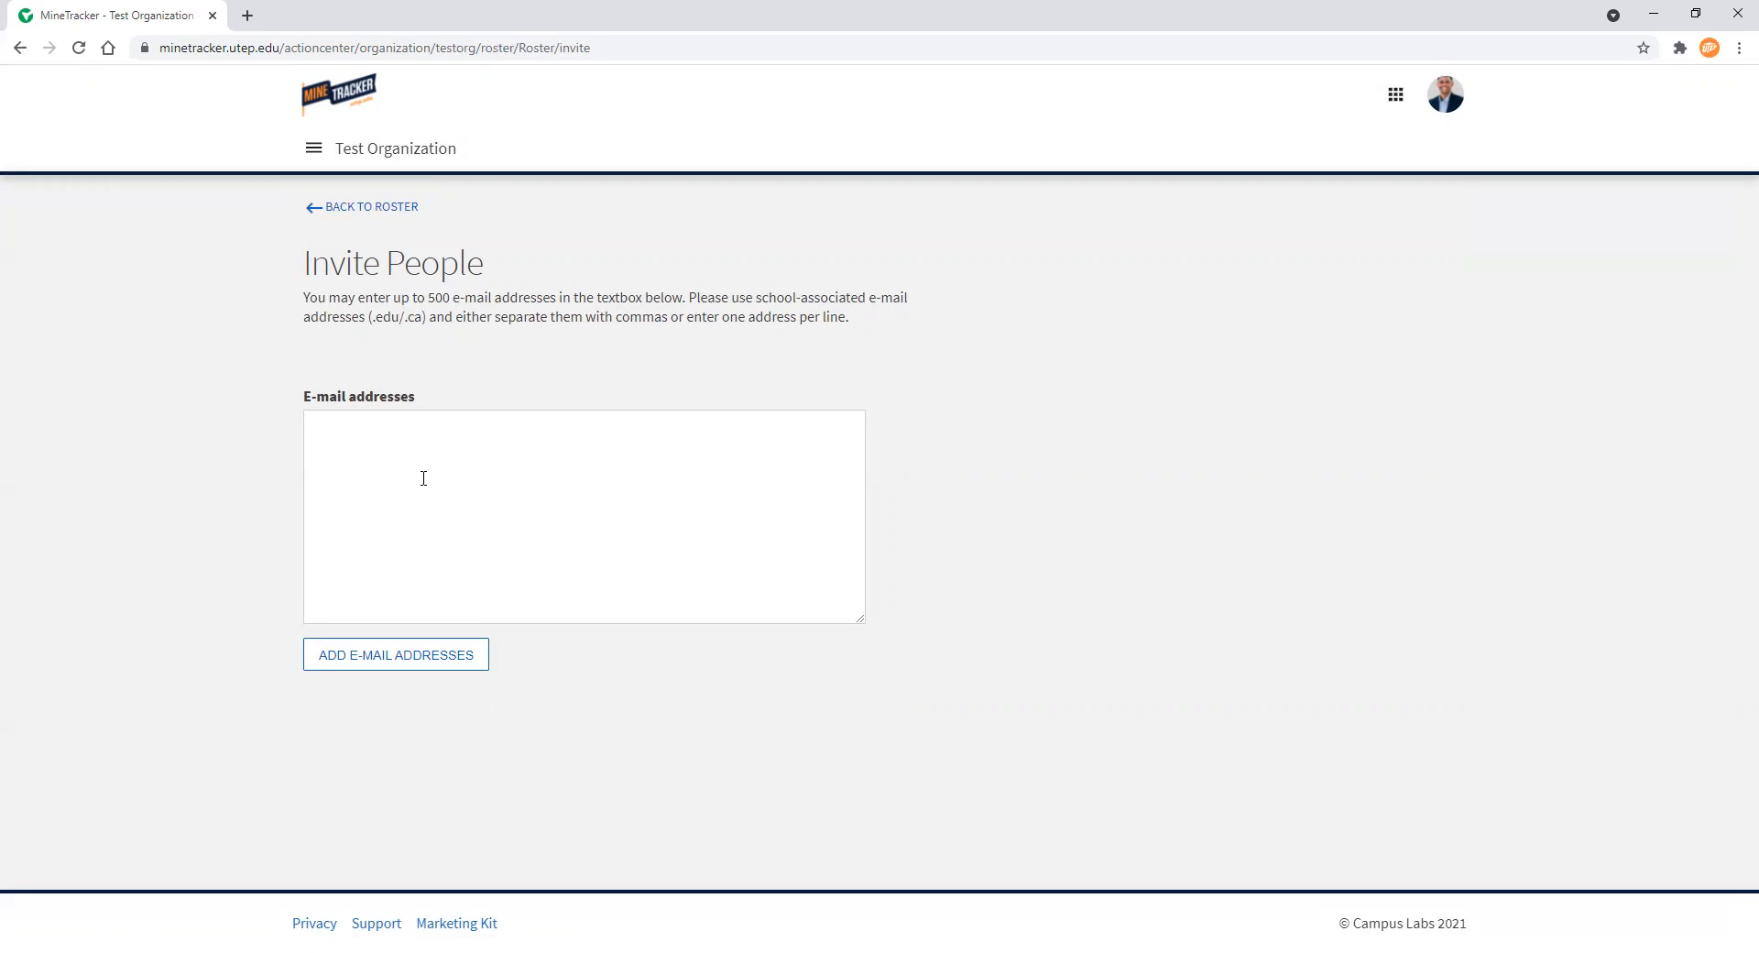
click(380, 209)
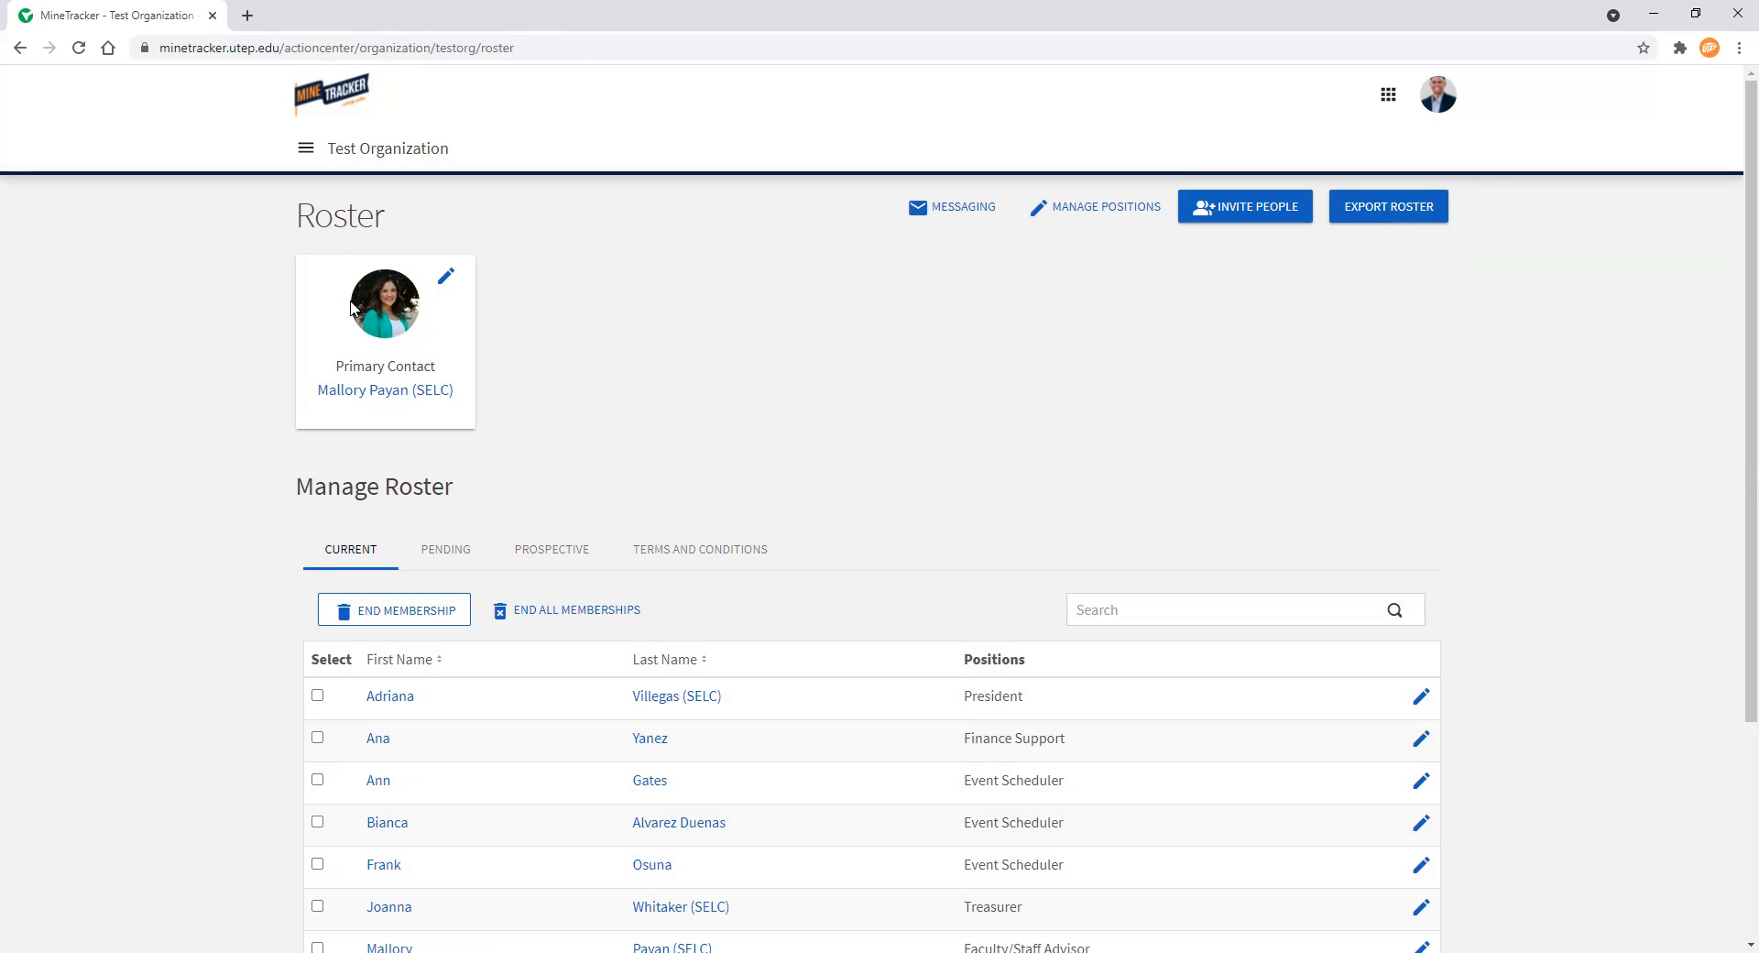
scroll(242, 323, down, 1)
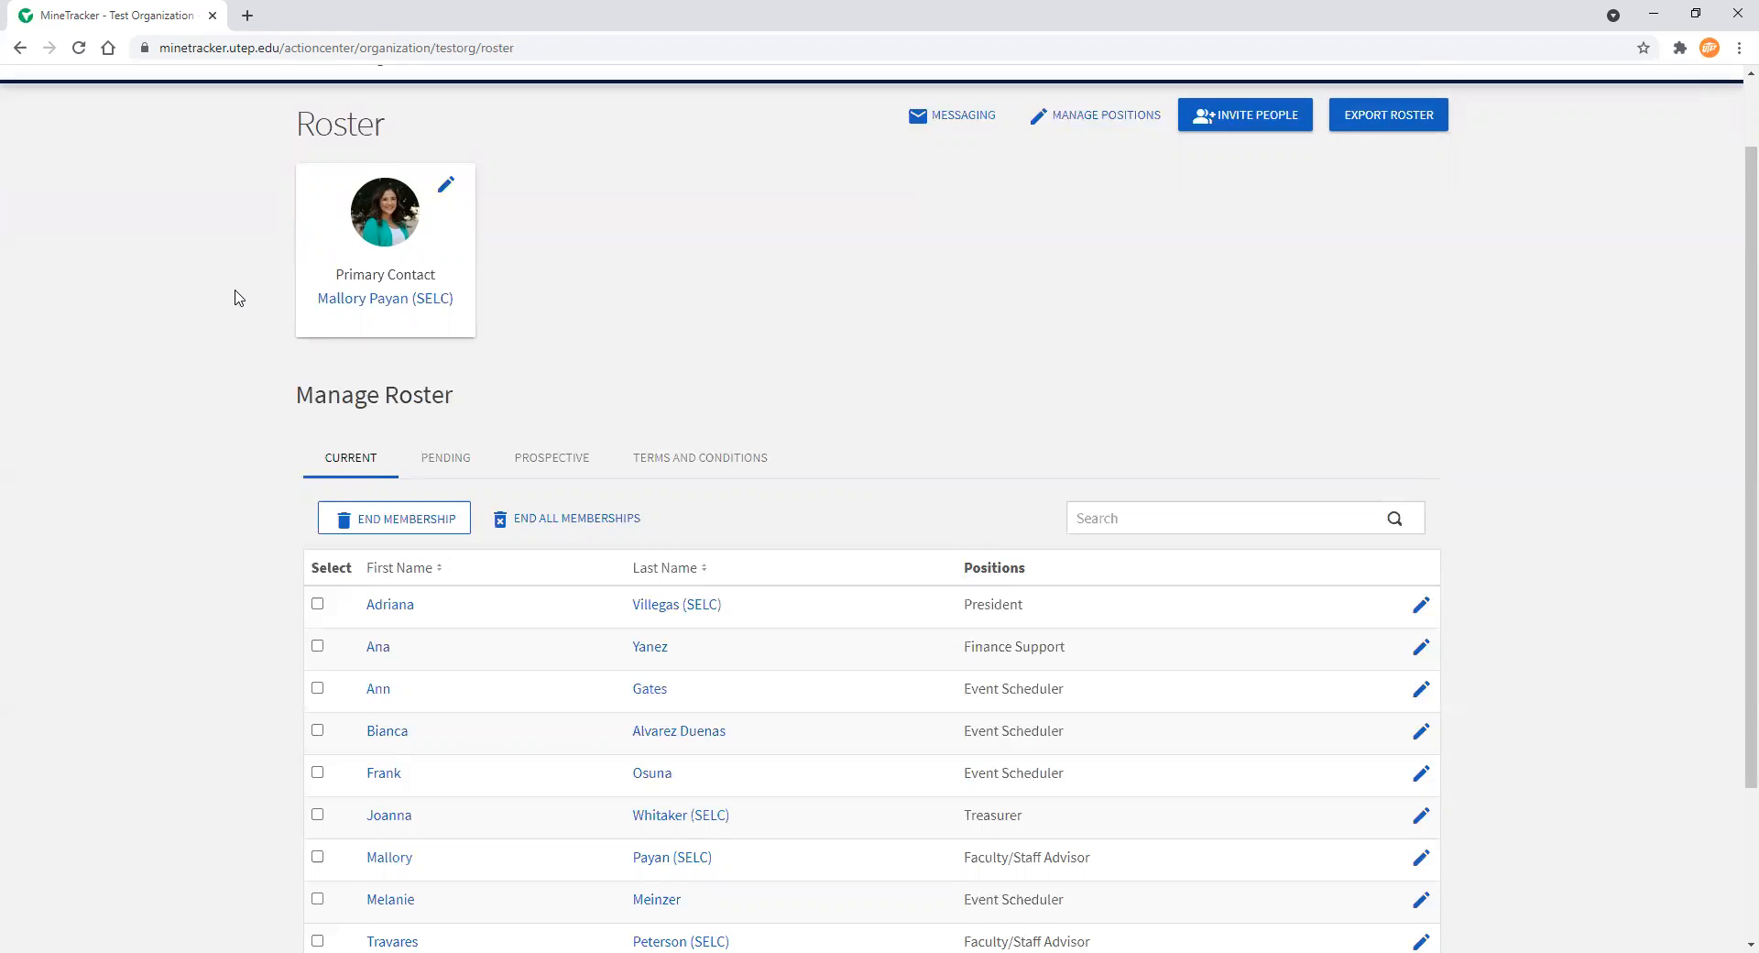
scroll(236, 295, down, 2)
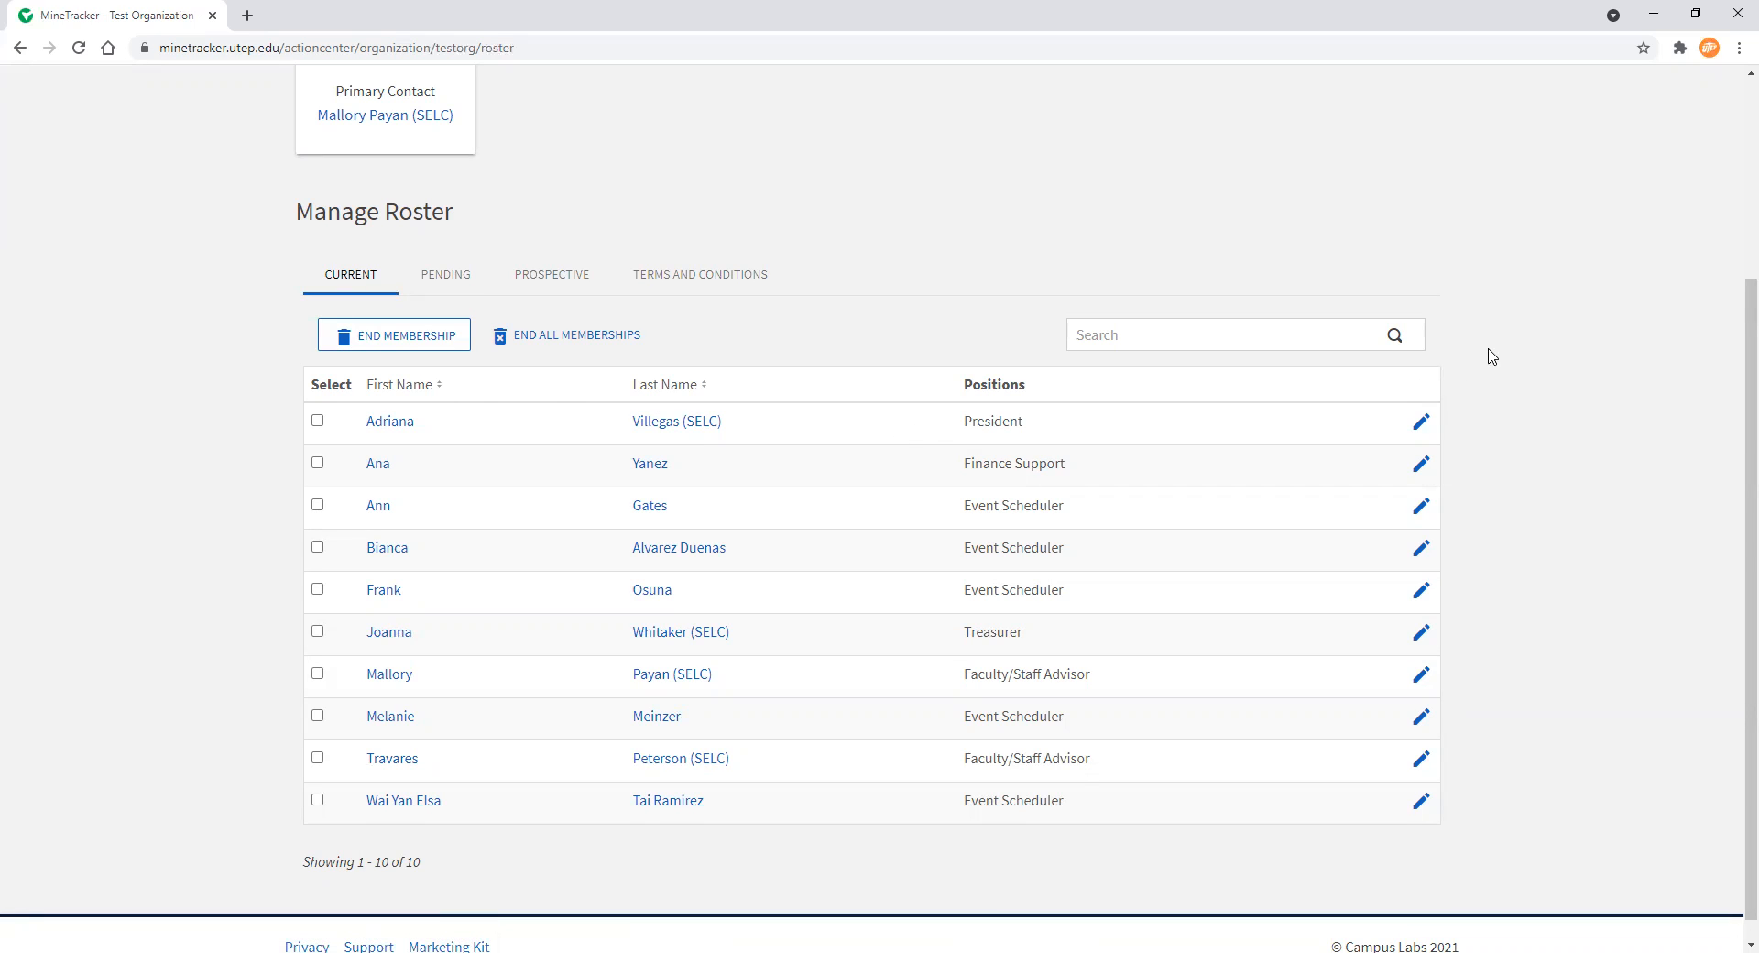
Add the Treasurer position to the first member on the current roster and save
click(1422, 423)
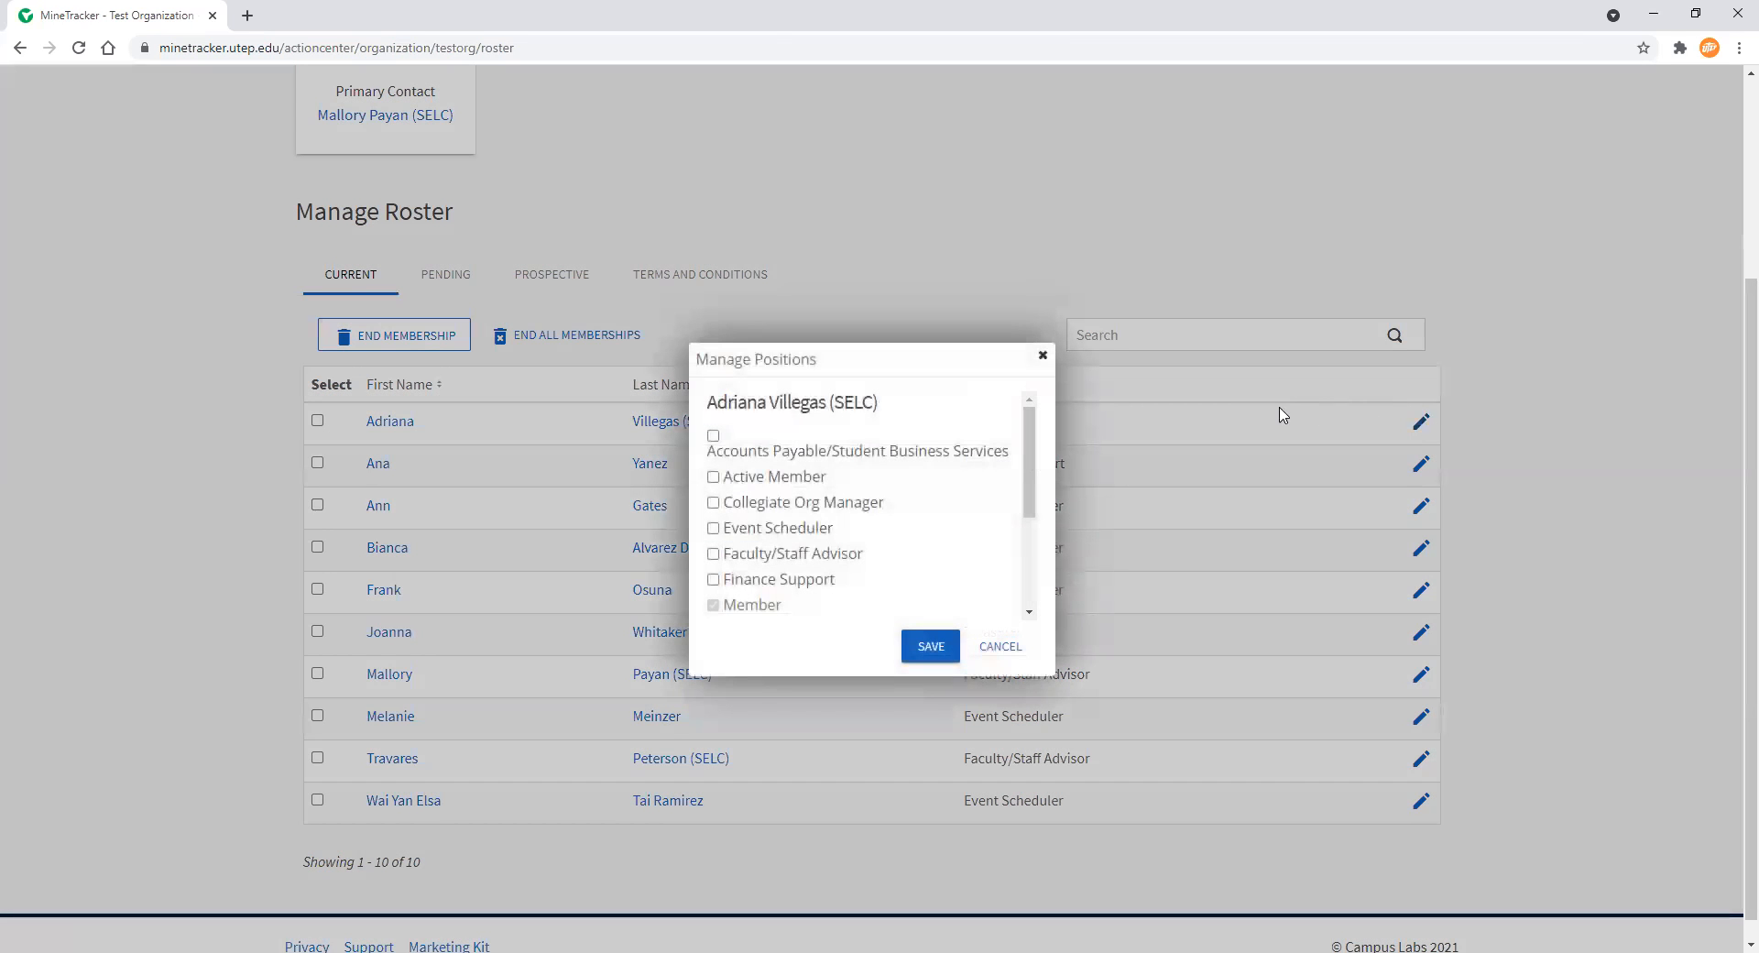
scroll(866, 479, down, 3)
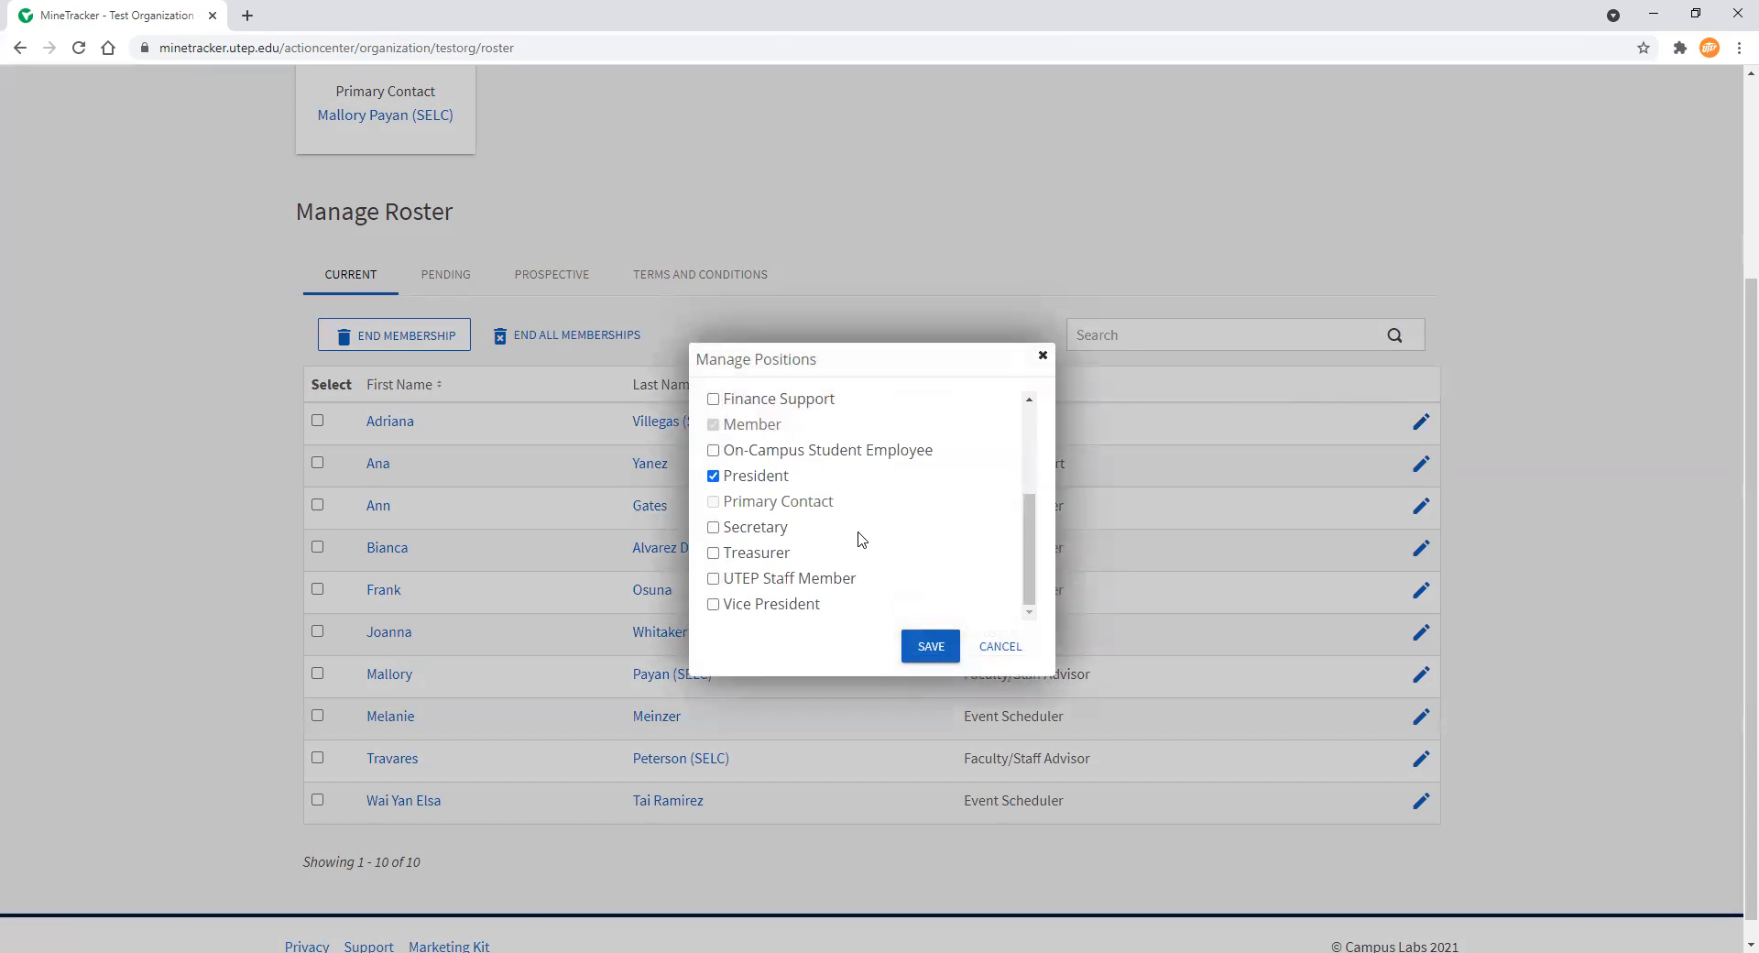
scroll(855, 530, up, 3)
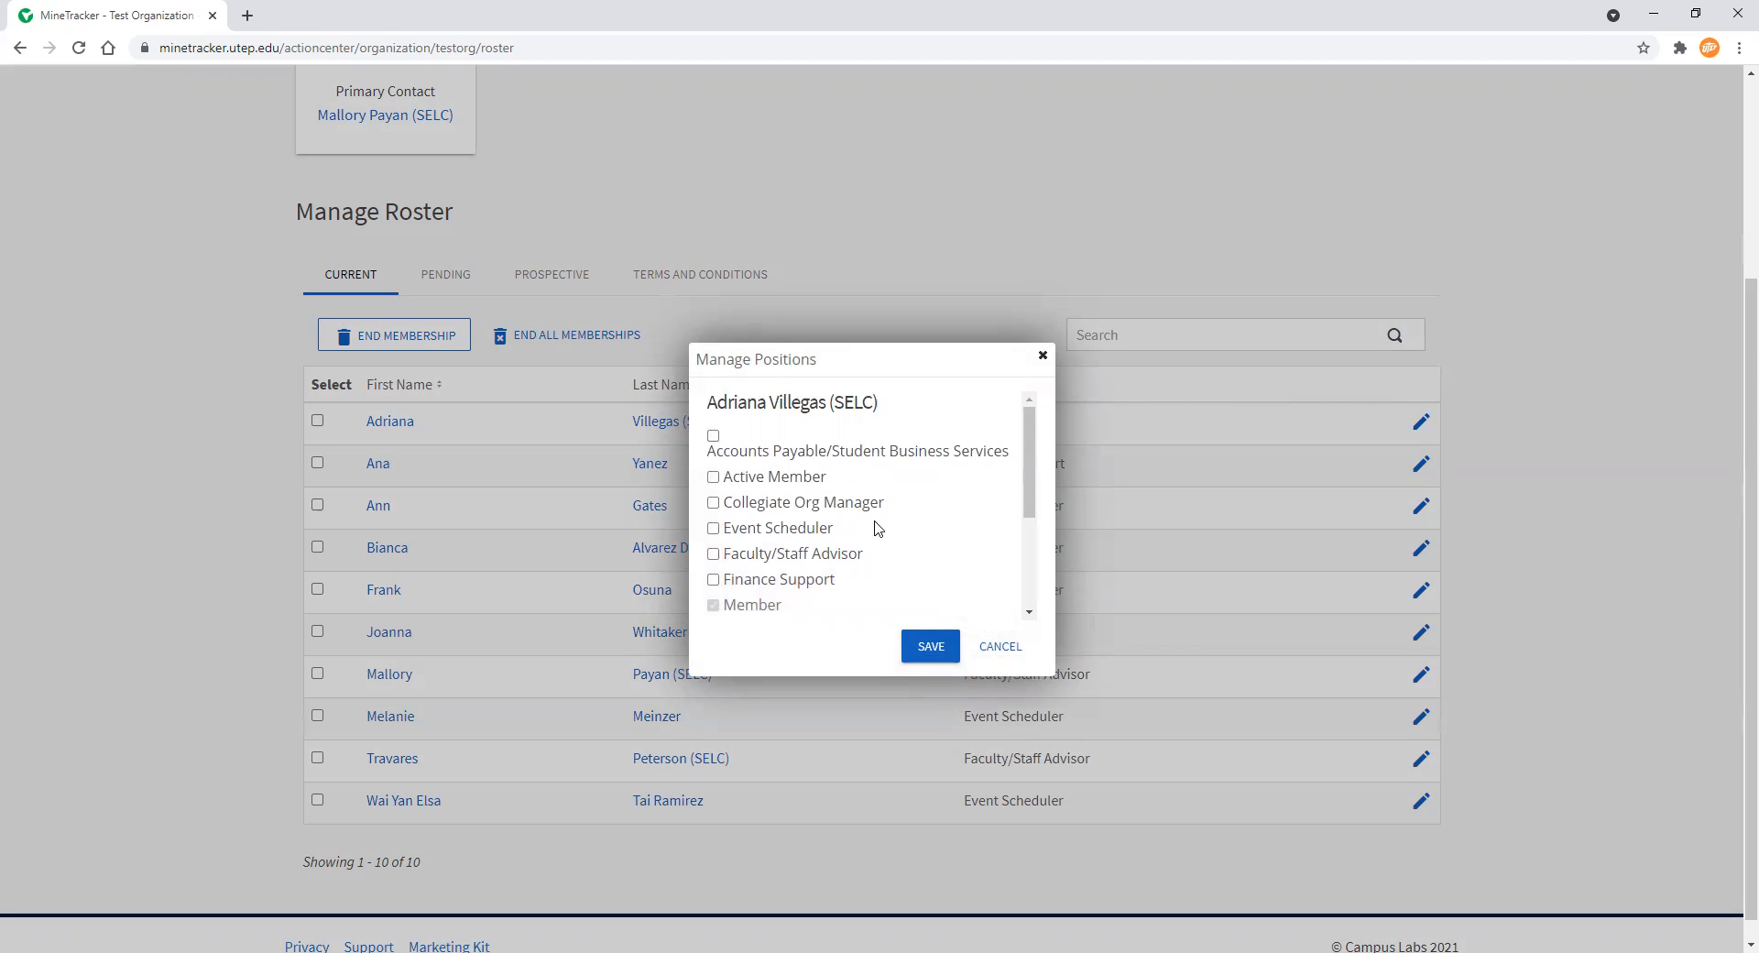
scroll(778, 517, down, 5)
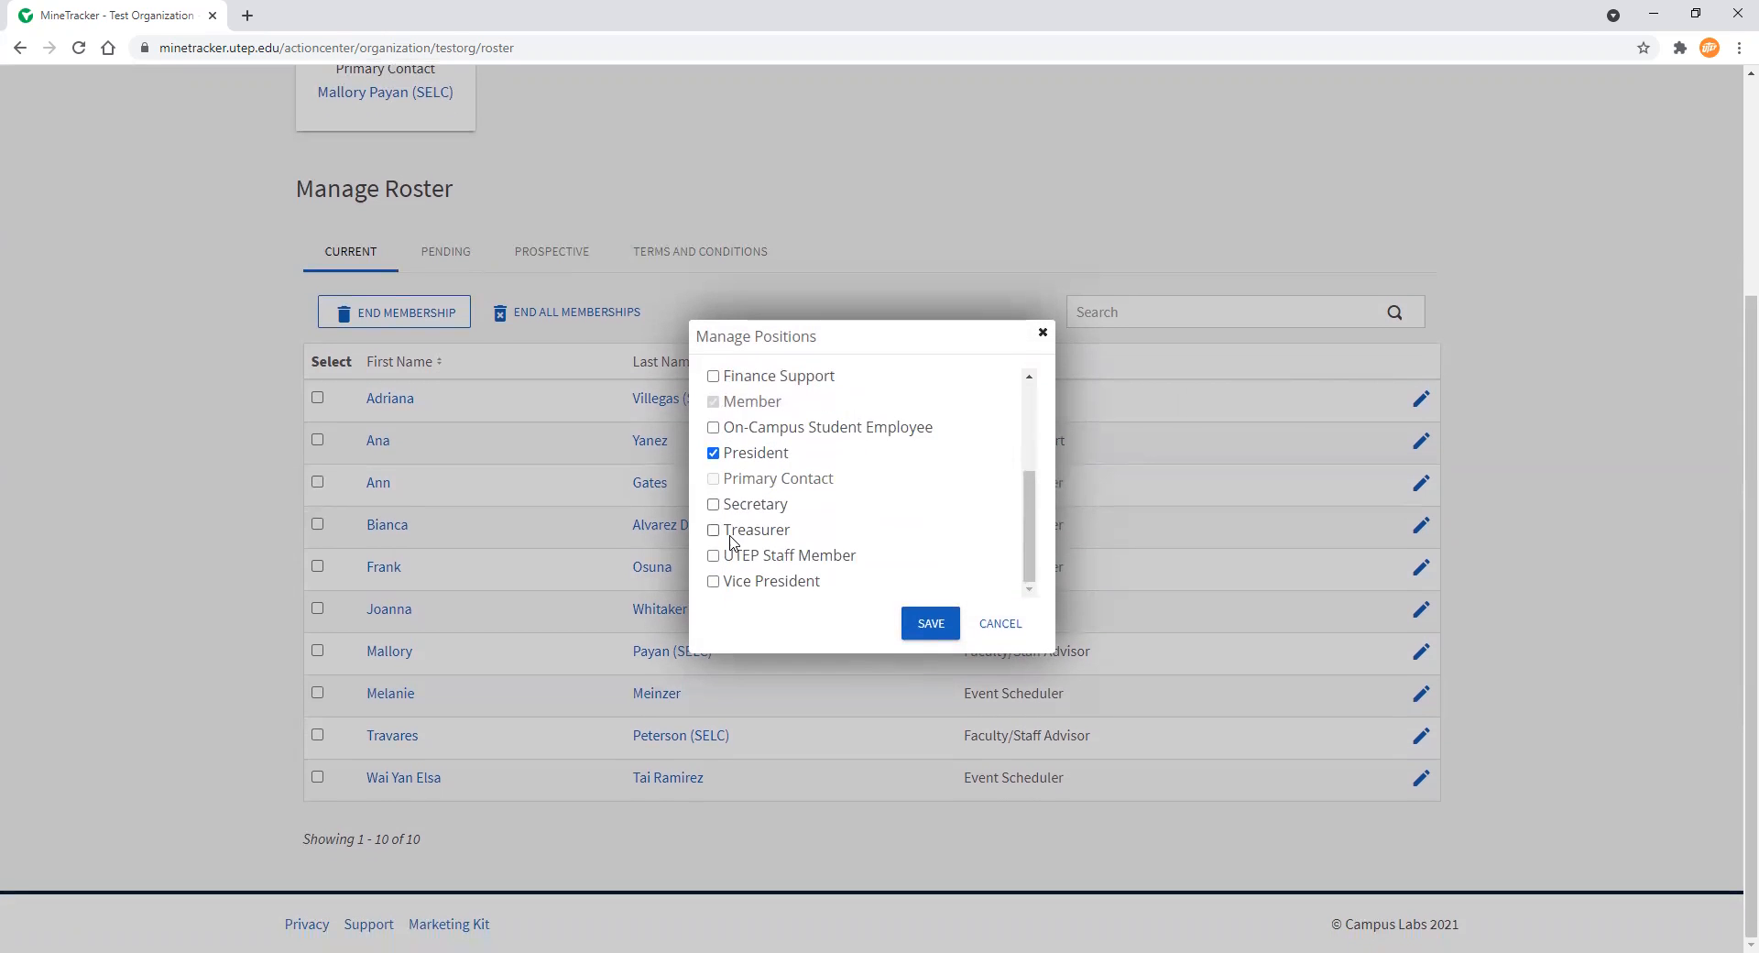
click(713, 532)
click(930, 624)
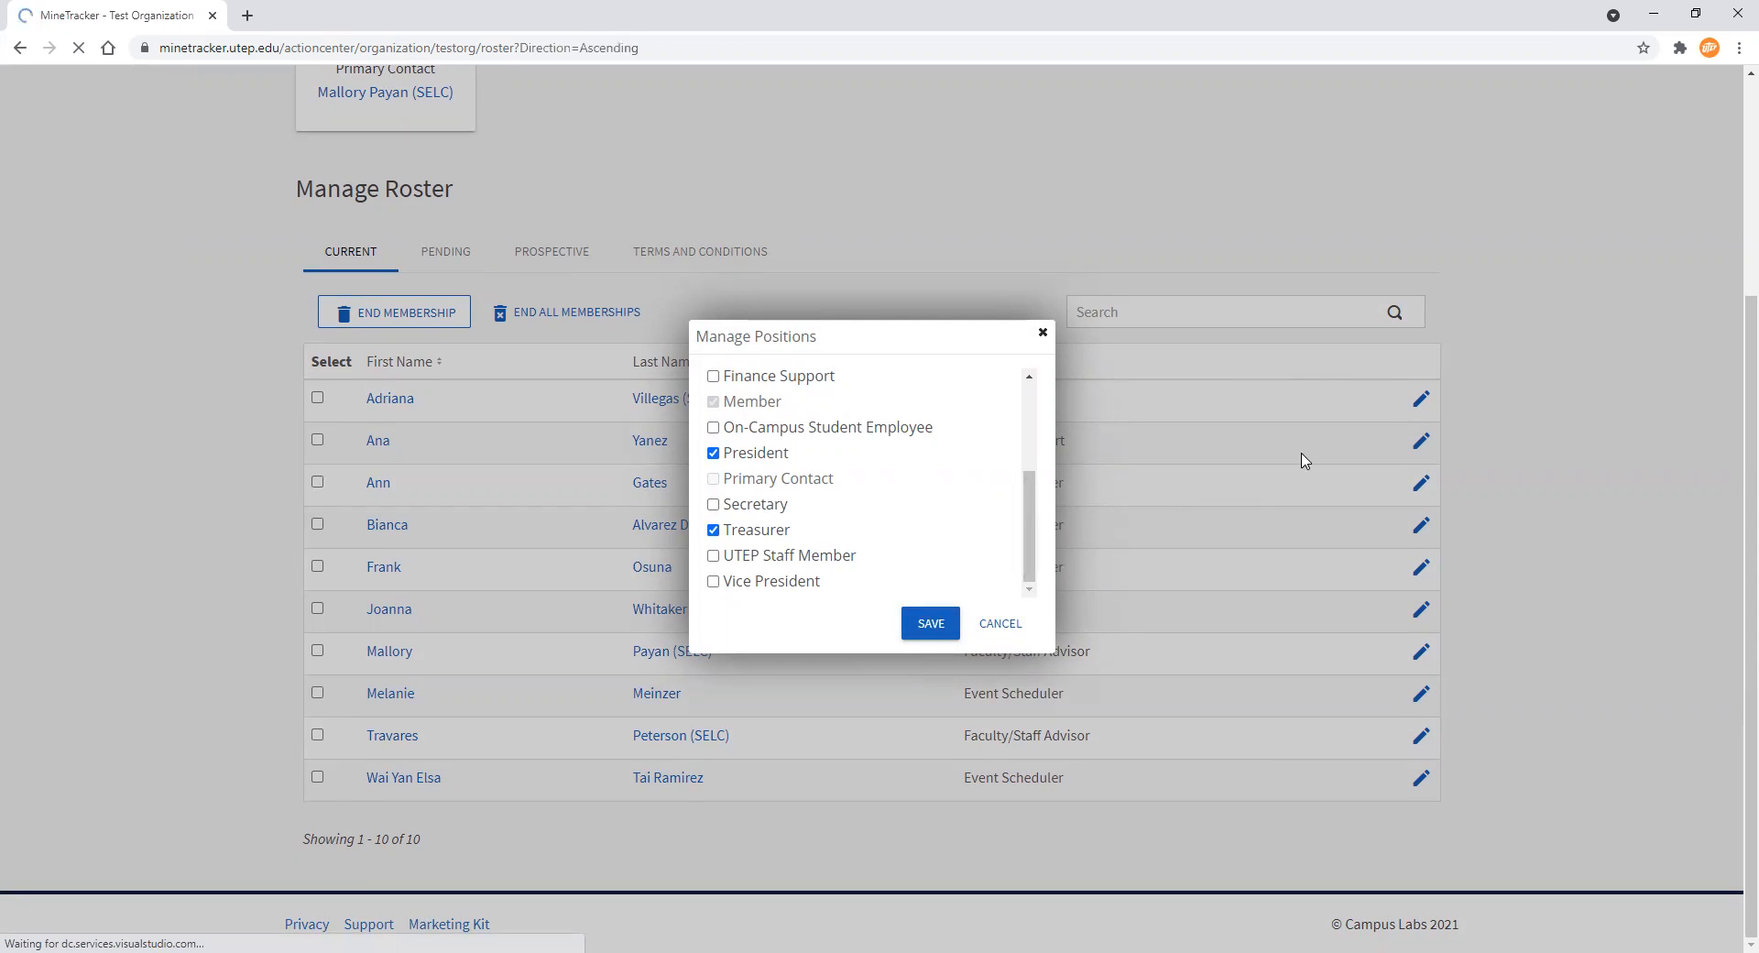
Review the Pending and Prospective roster tabs
scroll(1260, 510, down, 3)
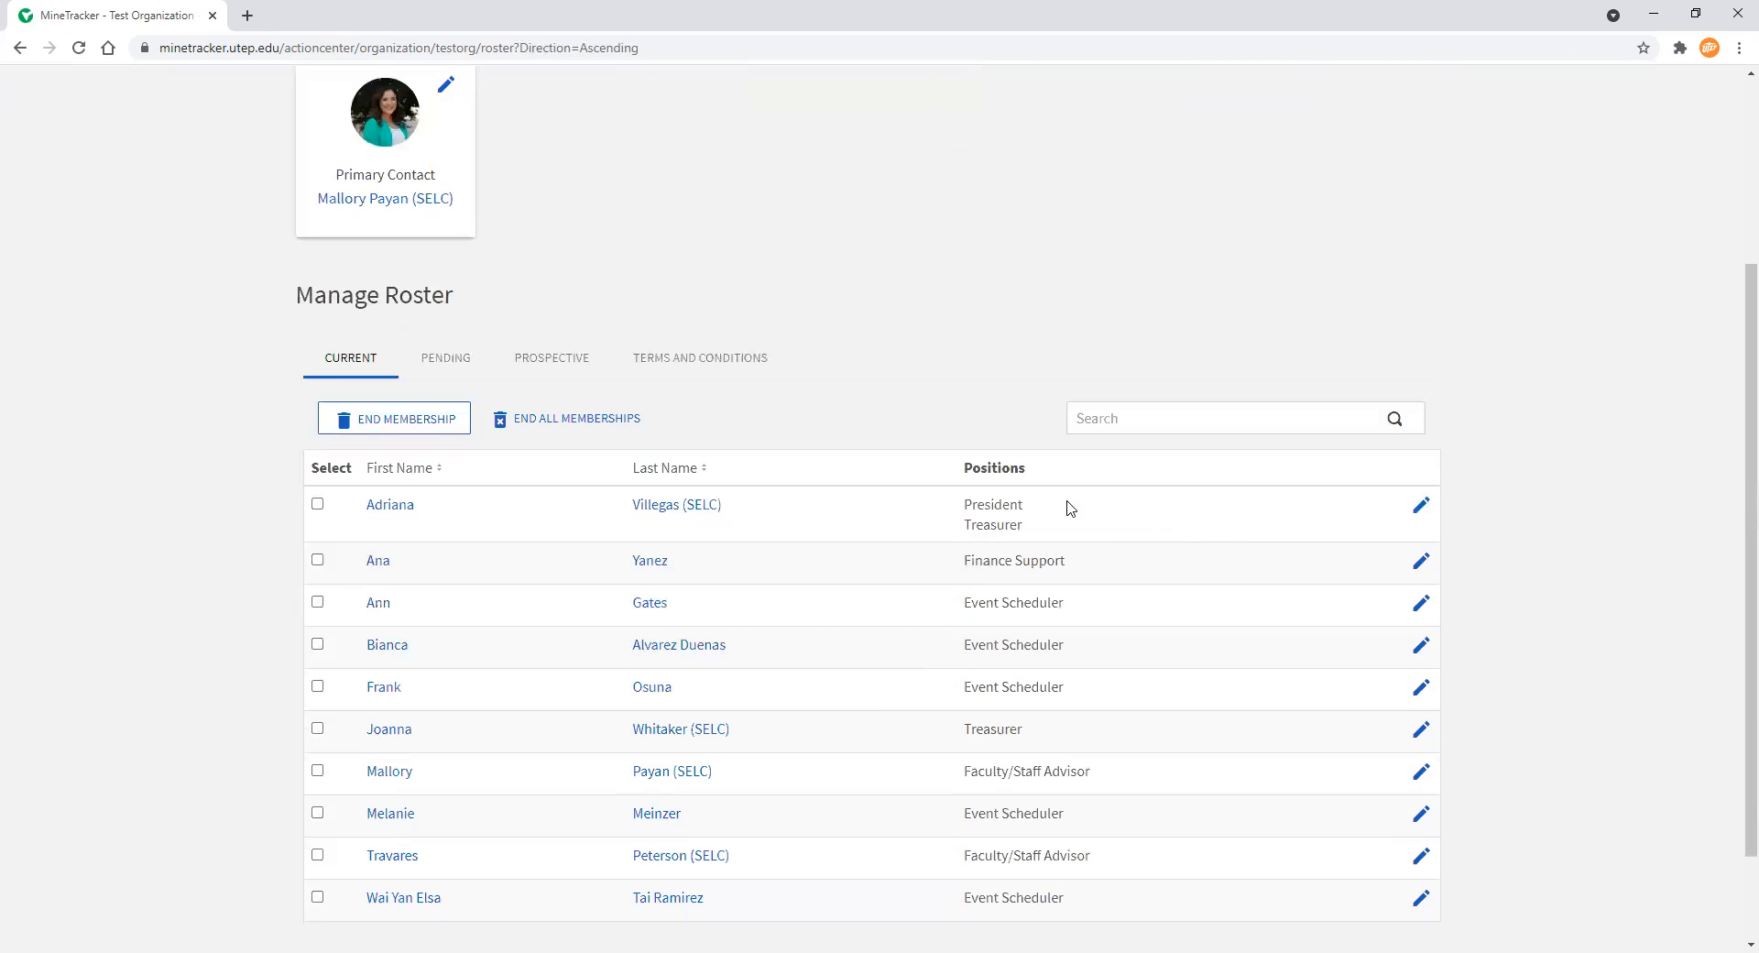
scroll(934, 458, down, 2)
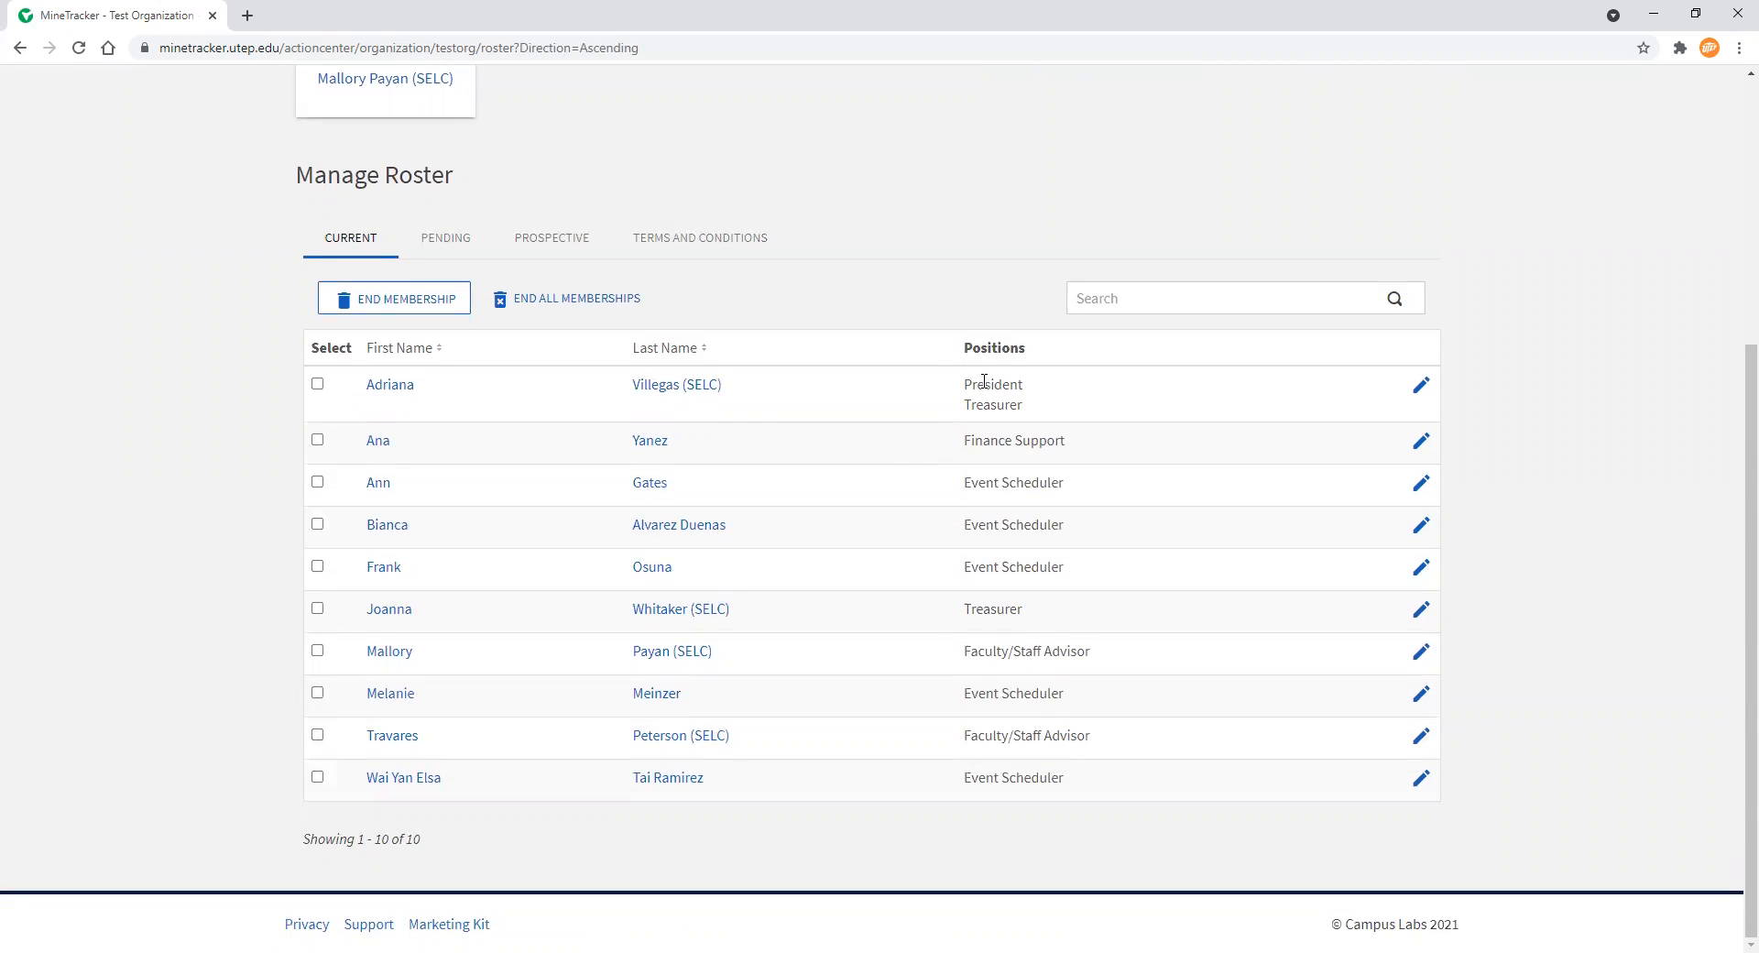
click(458, 244)
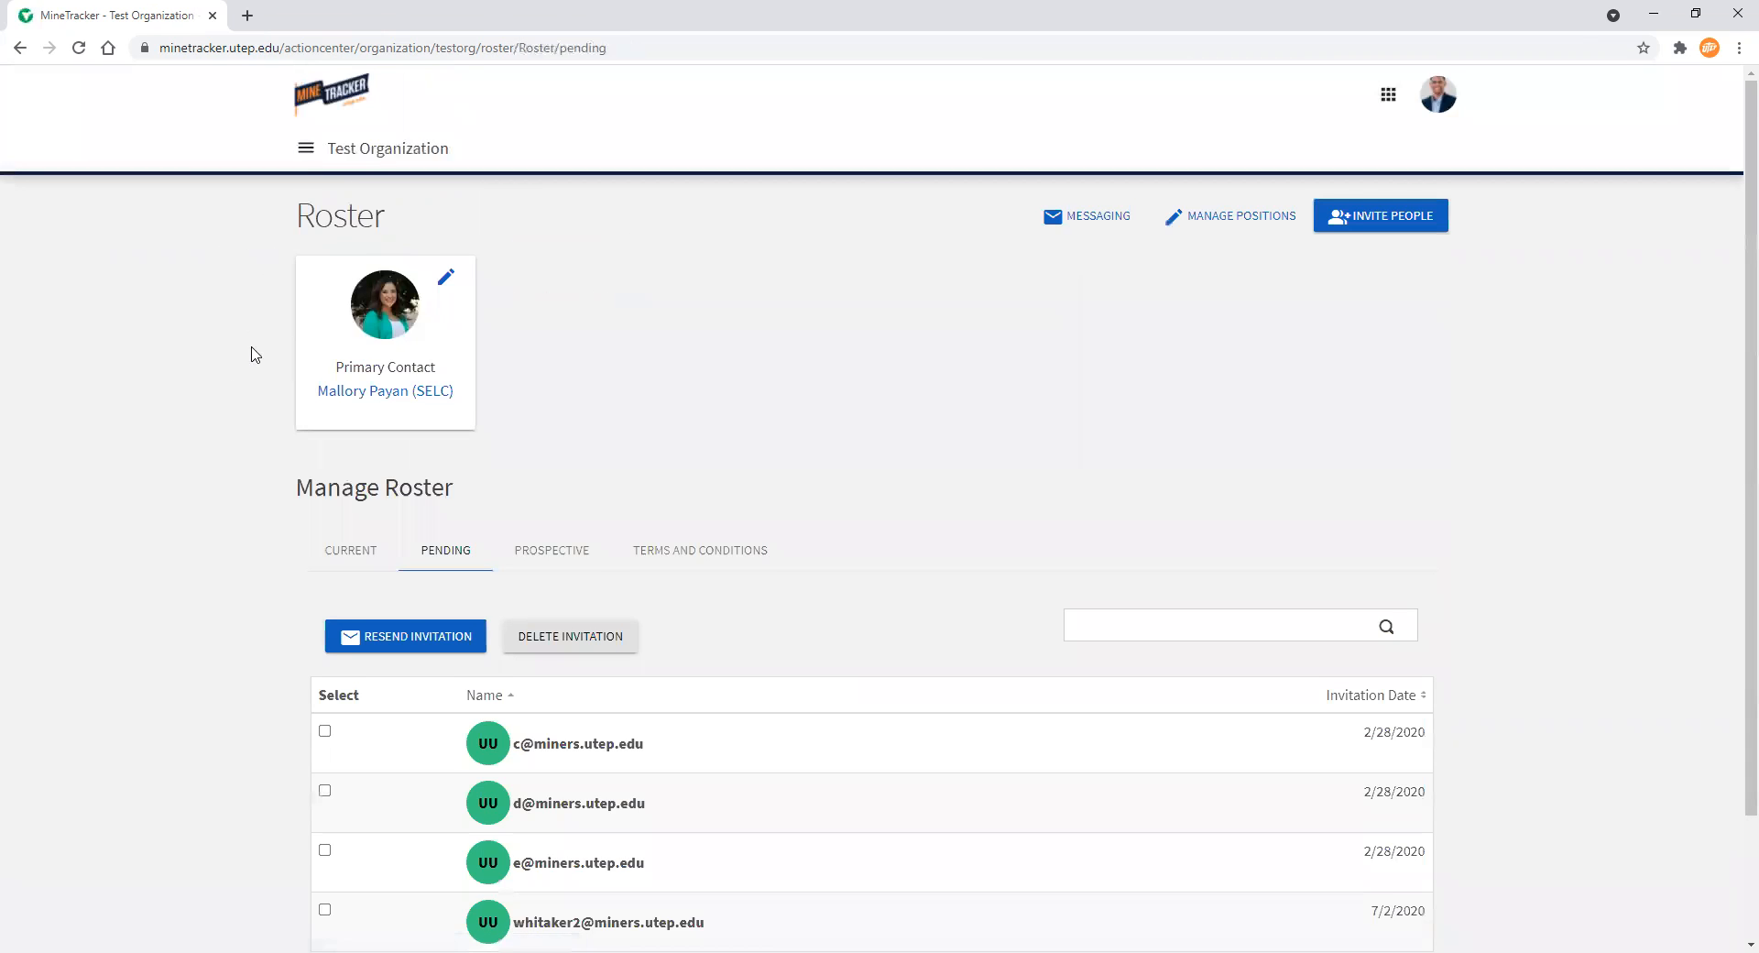
scroll(217, 413, down, 2)
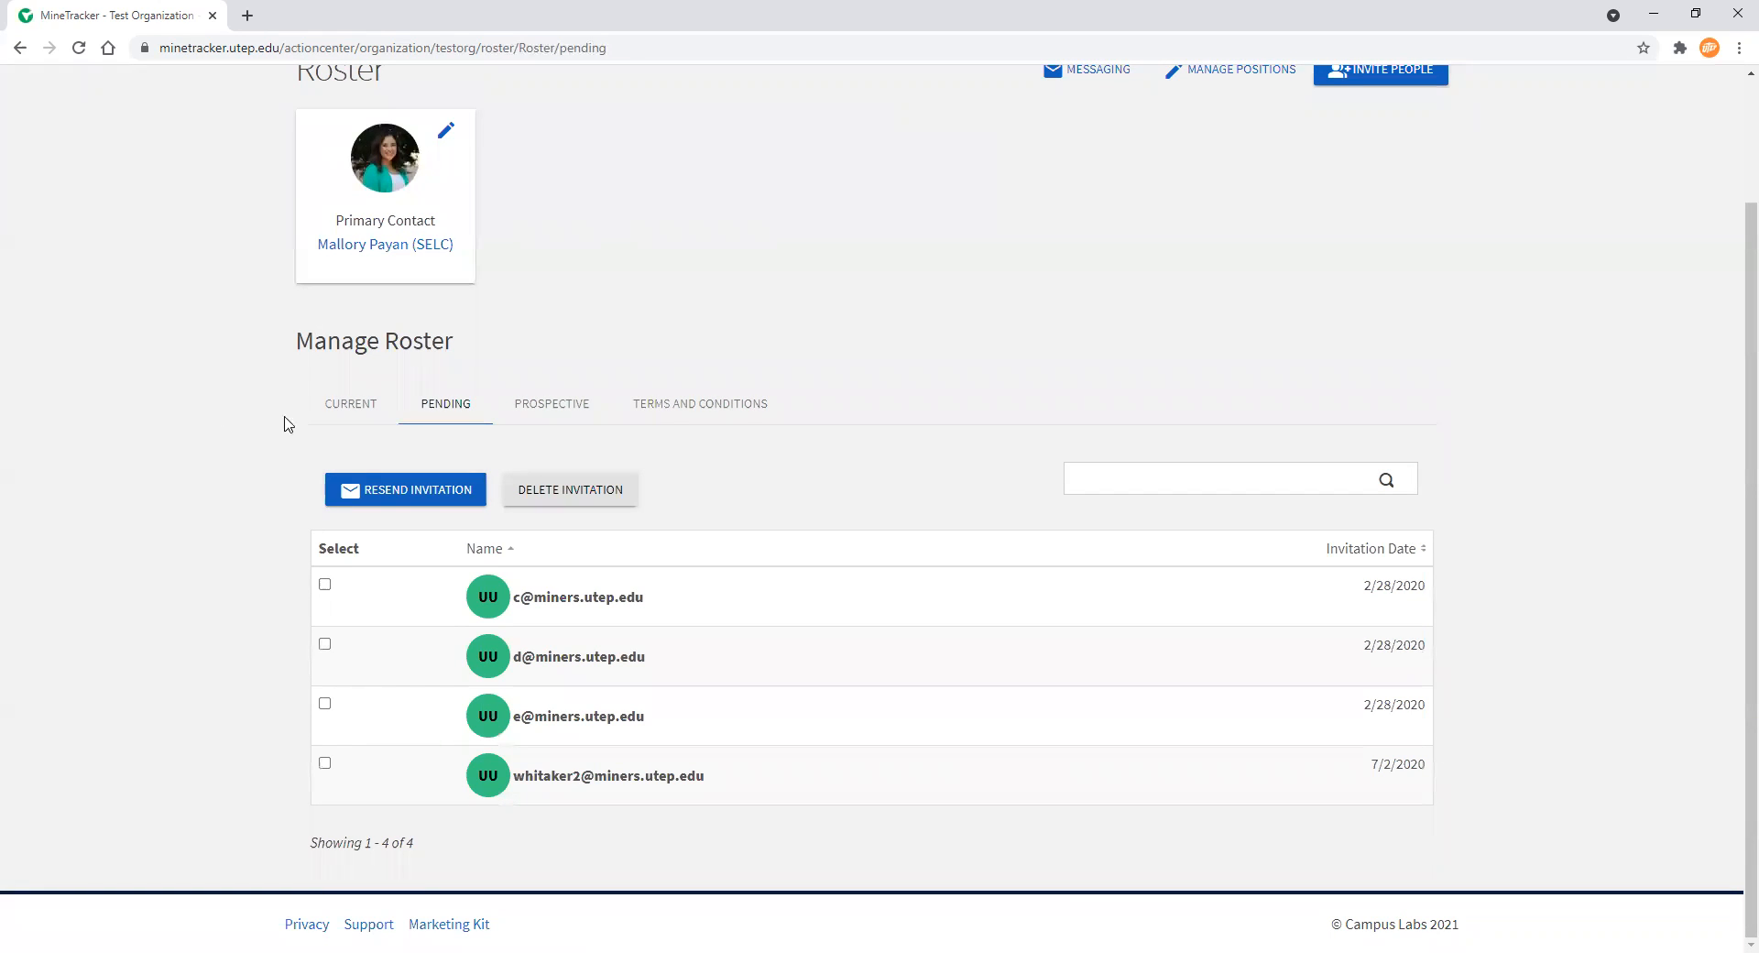
click(553, 406)
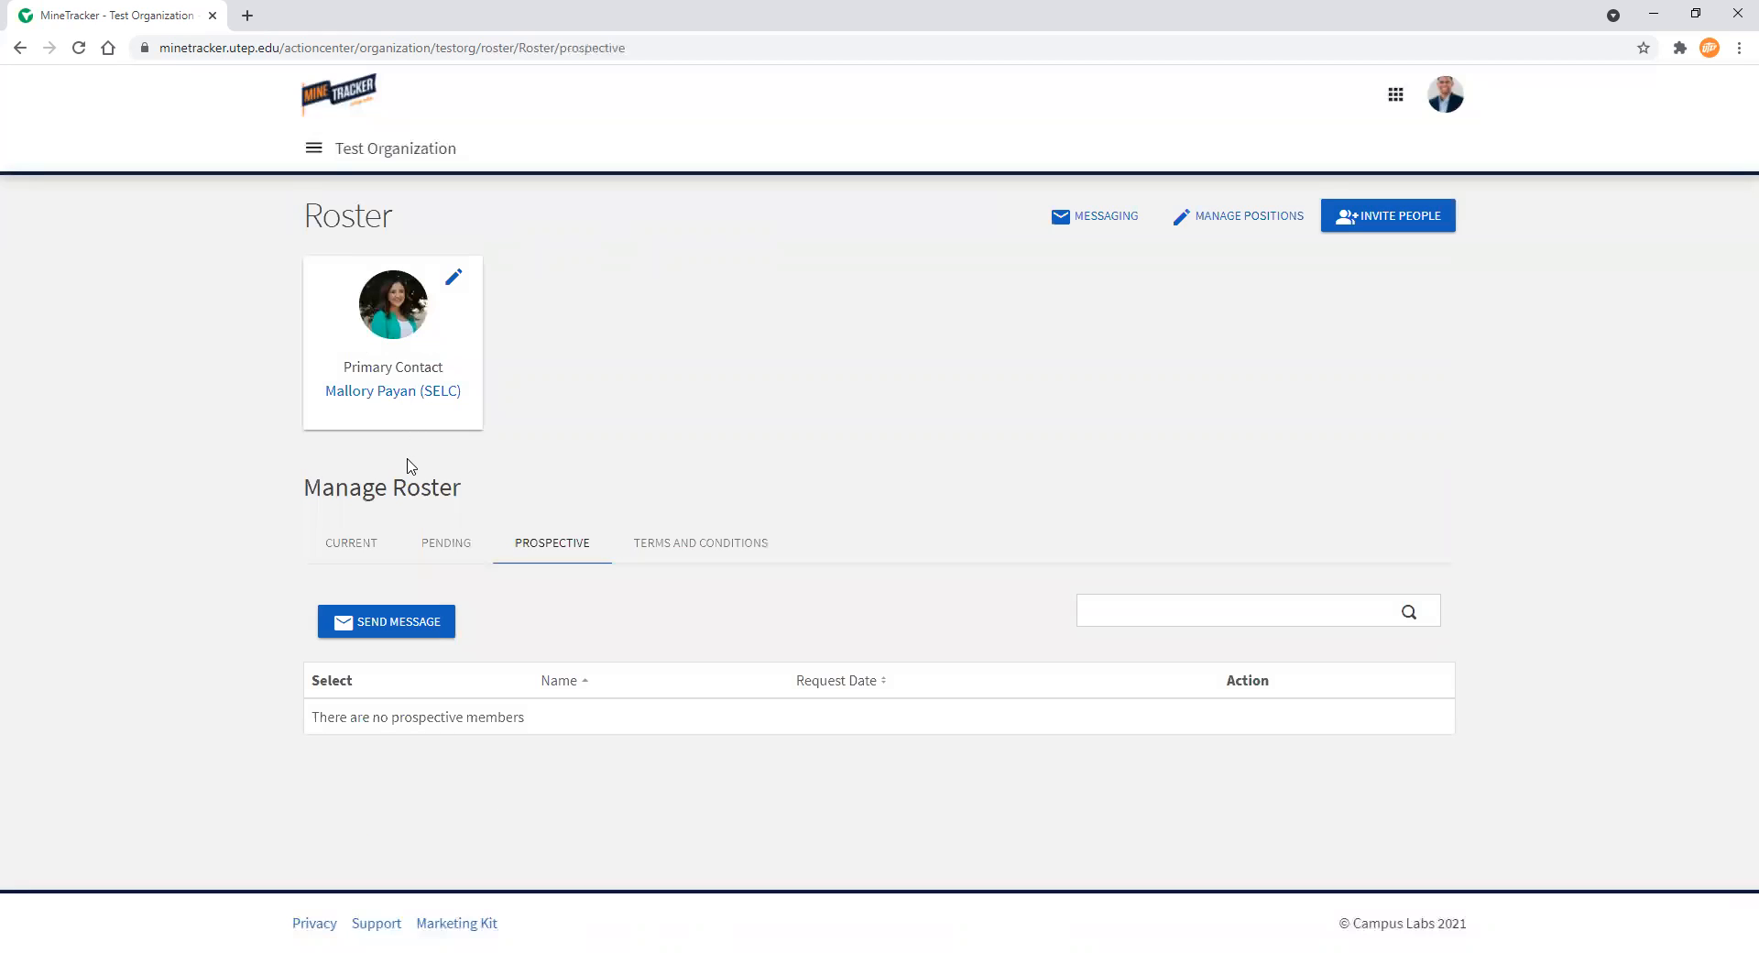